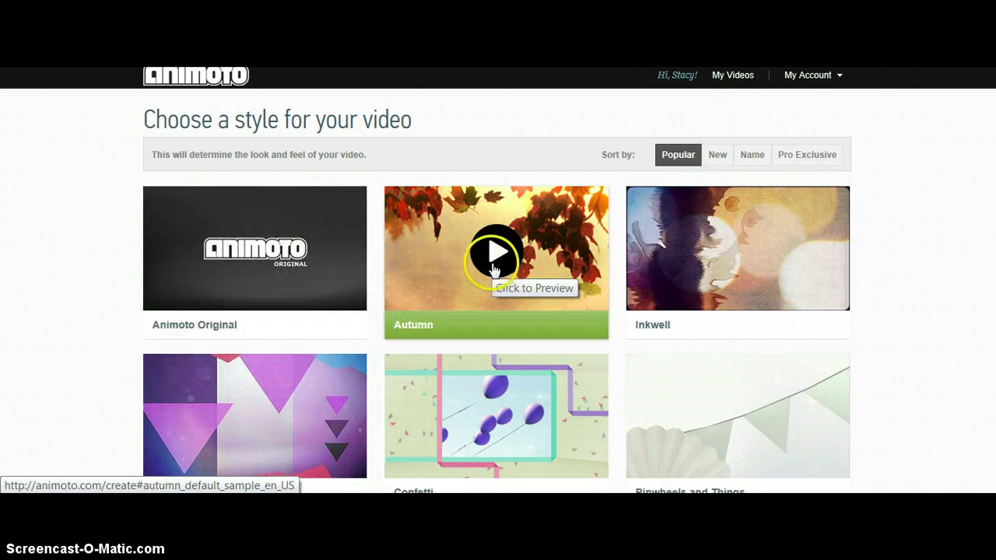
Preview the Inkwell style's sample video, then close the preview.
{"action": "left_click", "coordinate": [767, 263]}
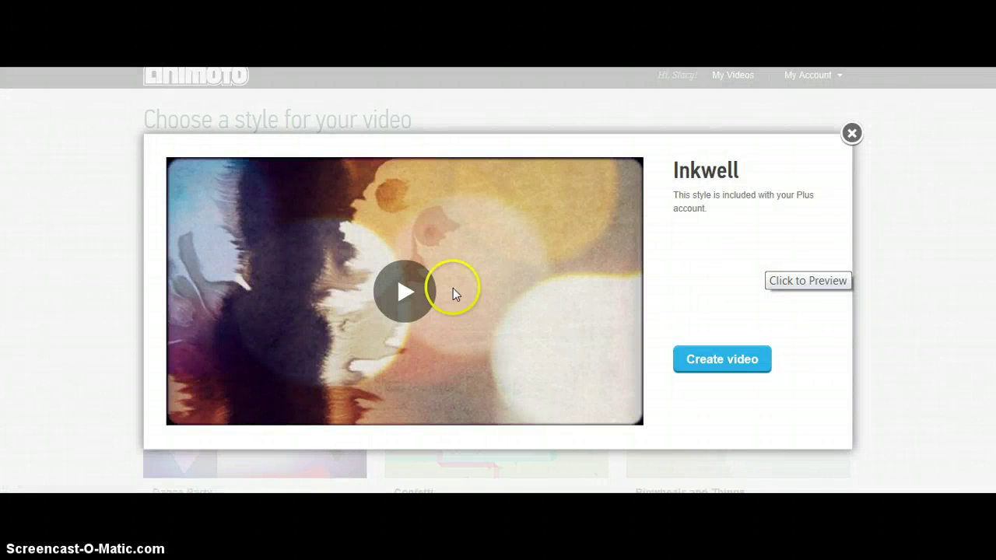
{"action": "left_click", "coordinate": [393, 294]}
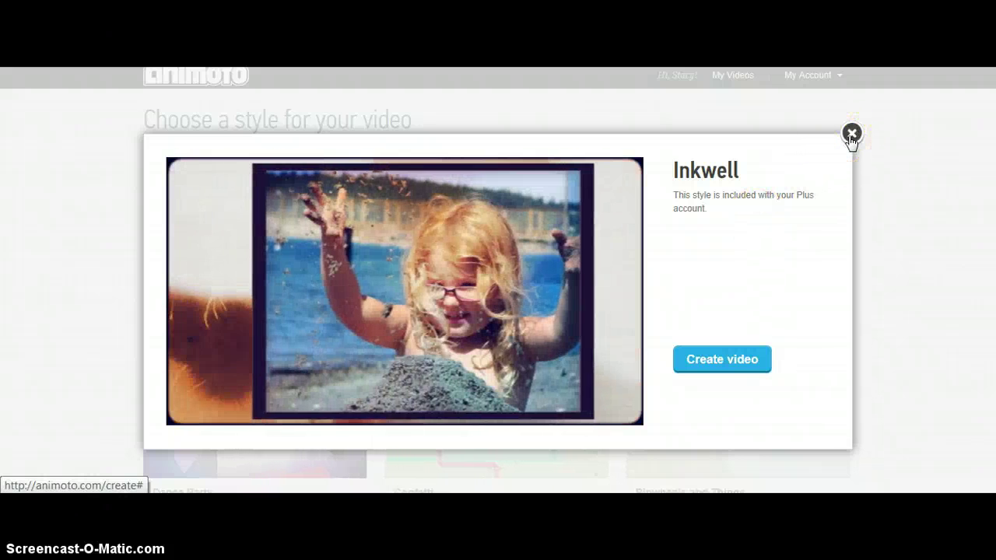
{"action": "left_click", "coordinate": [851, 135]}
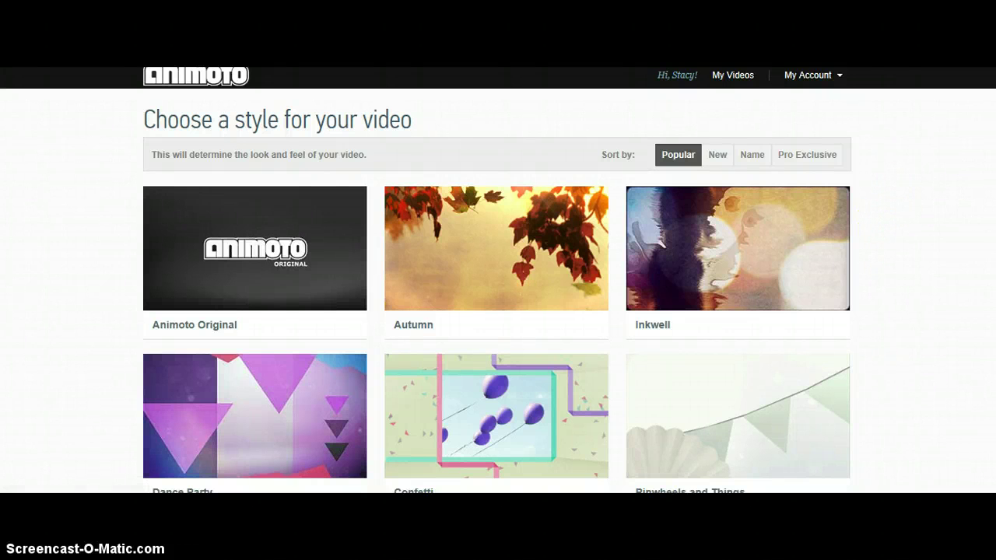
Start a new video in the Earth style.
{"action": "scroll", "coordinate": [498, 280], "scroll_direction": "down", "scroll_amount": 6}
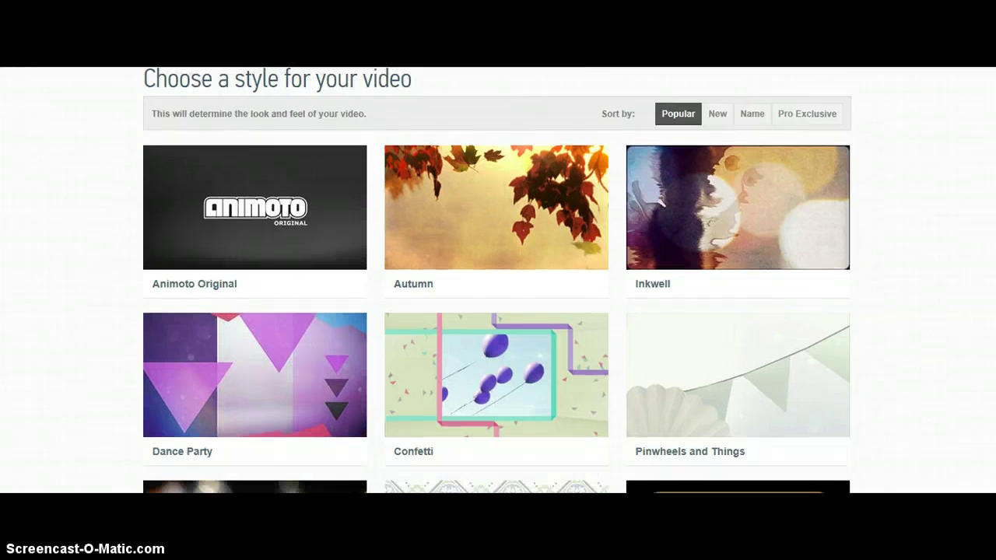
{"action": "scroll", "coordinate": [498, 281], "scroll_direction": "down", "scroll_amount": 5}
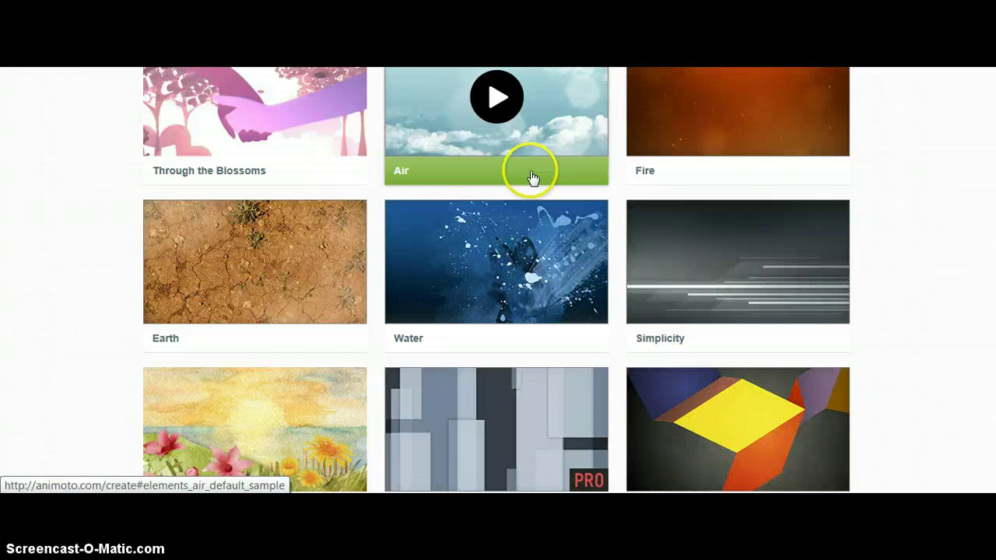
{"action": "left_click", "coordinate": [328, 250]}
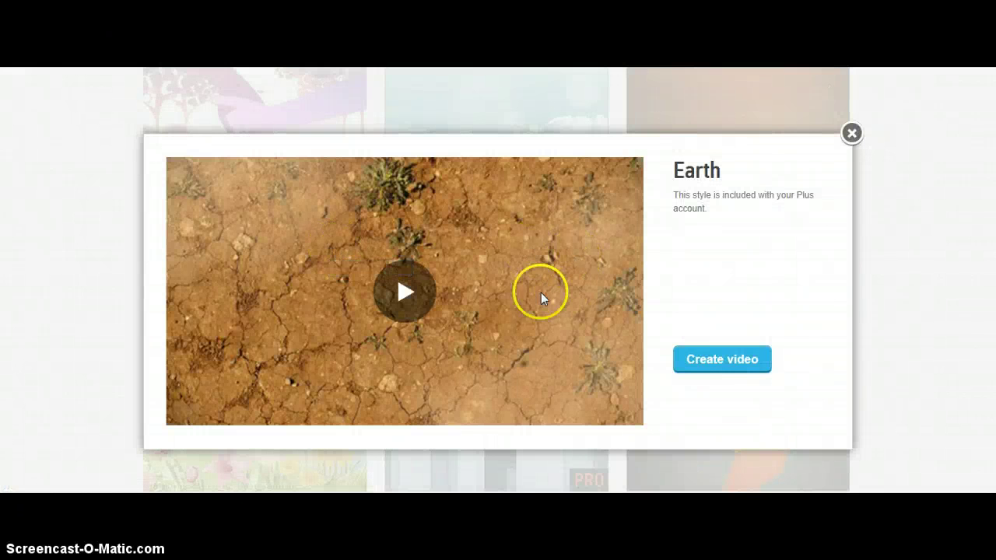
{"action": "left_click", "coordinate": [698, 372]}
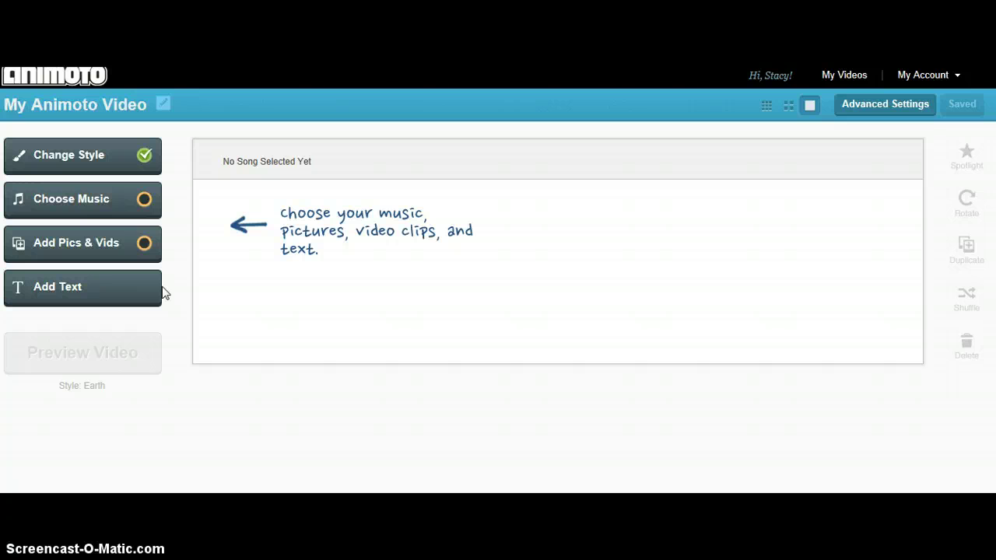
Add the tree-at-sunset photo from the Image Library's Nature collection to the storyboard.
{"action": "left_click", "coordinate": [113, 242]}
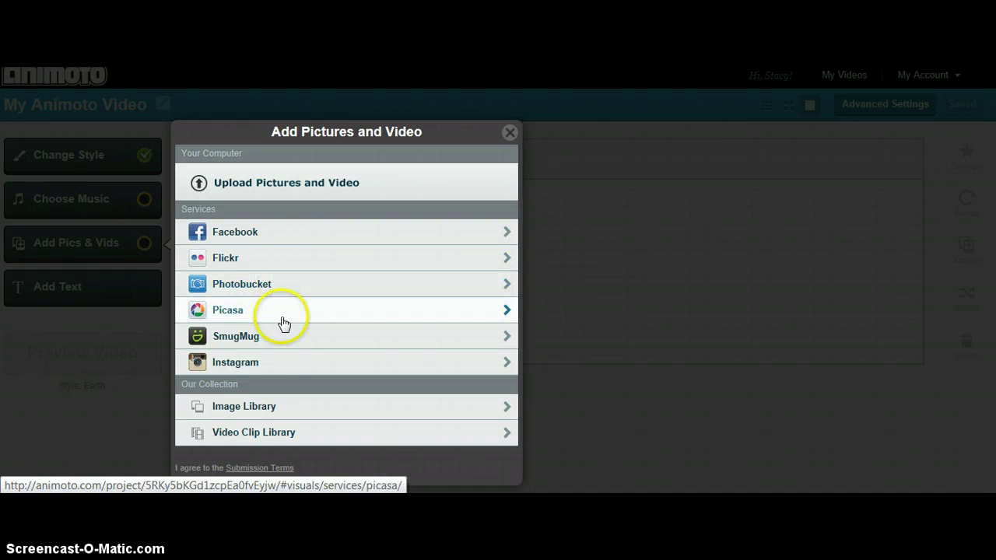
{"action": "left_click", "coordinate": [286, 406]}
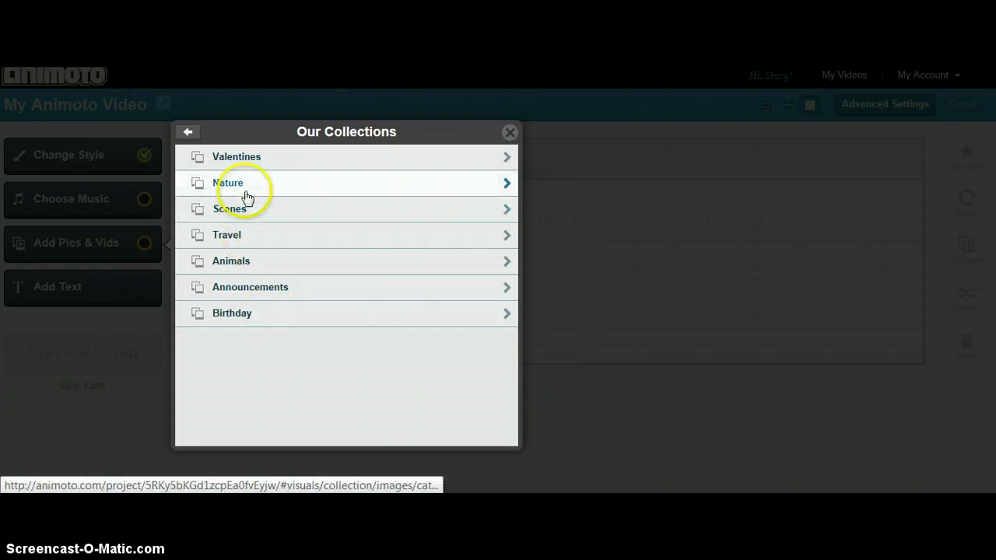
{"action": "left_click", "coordinate": [245, 187]}
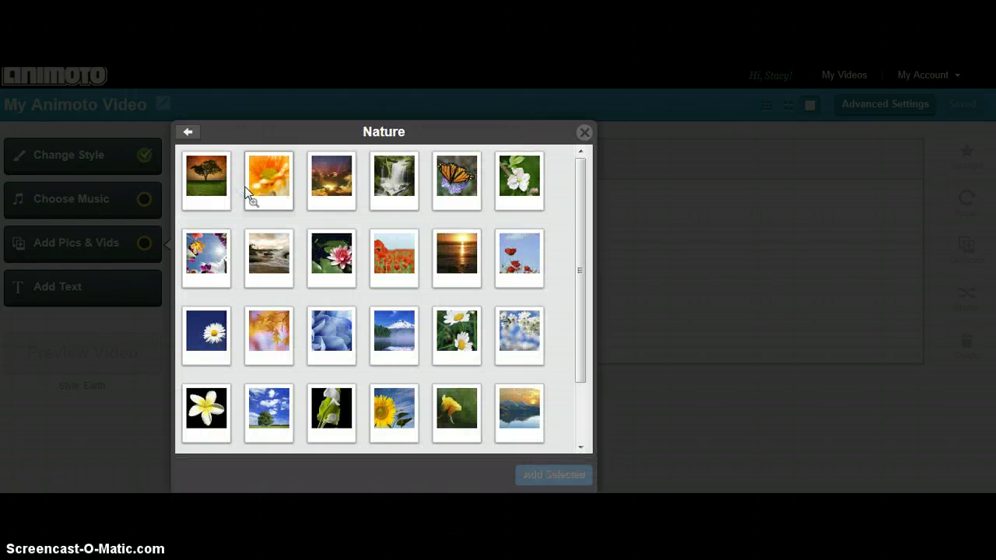
{"action": "left_click", "coordinate": [214, 194]}
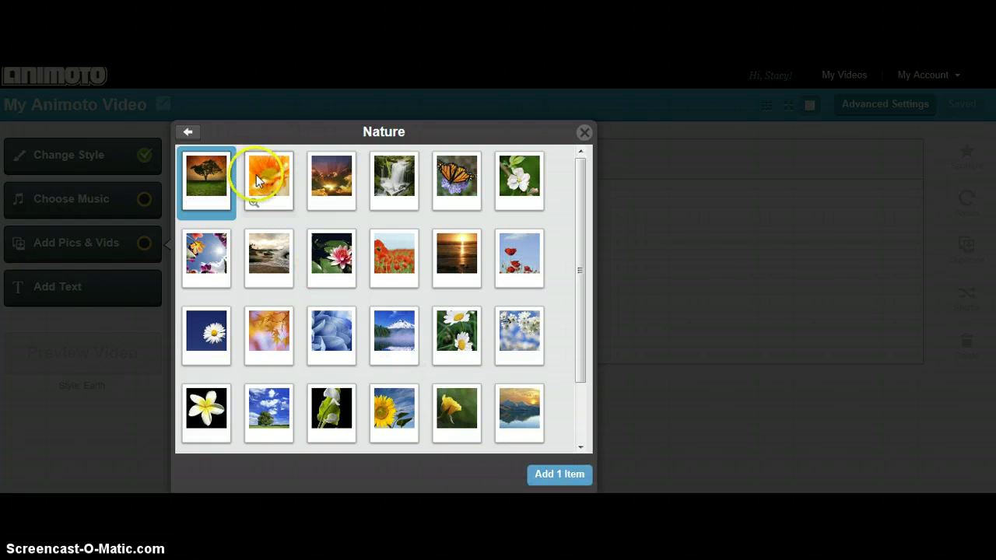
{"action": "left_click", "coordinate": [262, 185]}
{"action": "left_click", "coordinate": [210, 179]}
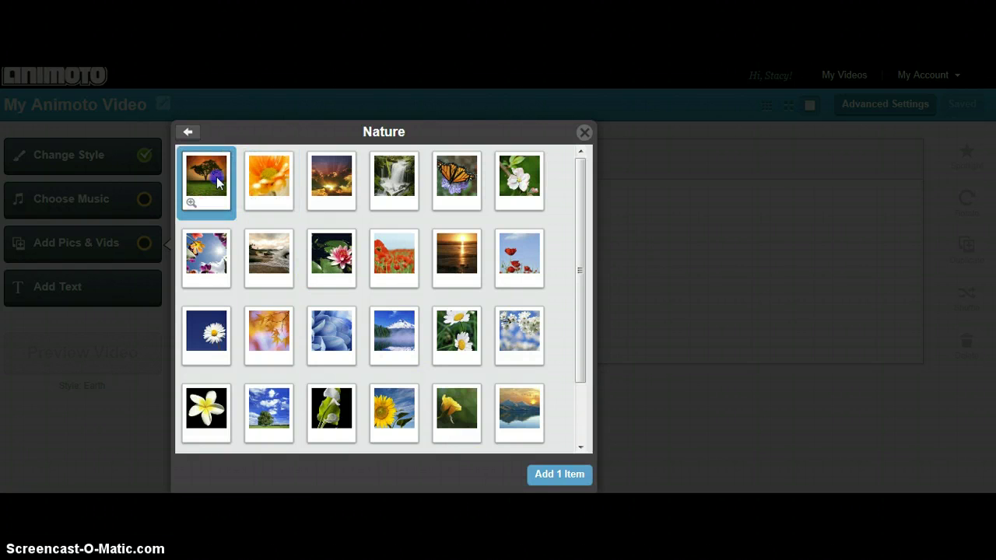
{"action": "left_click", "coordinate": [558, 475]}
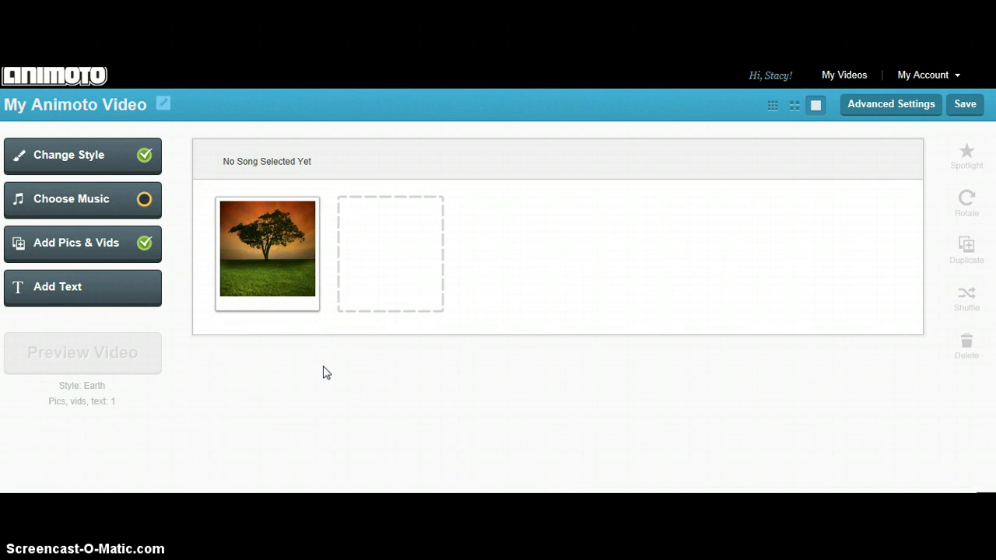
Start a computer upload and browse to the folder holding the story images.
{"action": "left_click", "coordinate": [122, 250]}
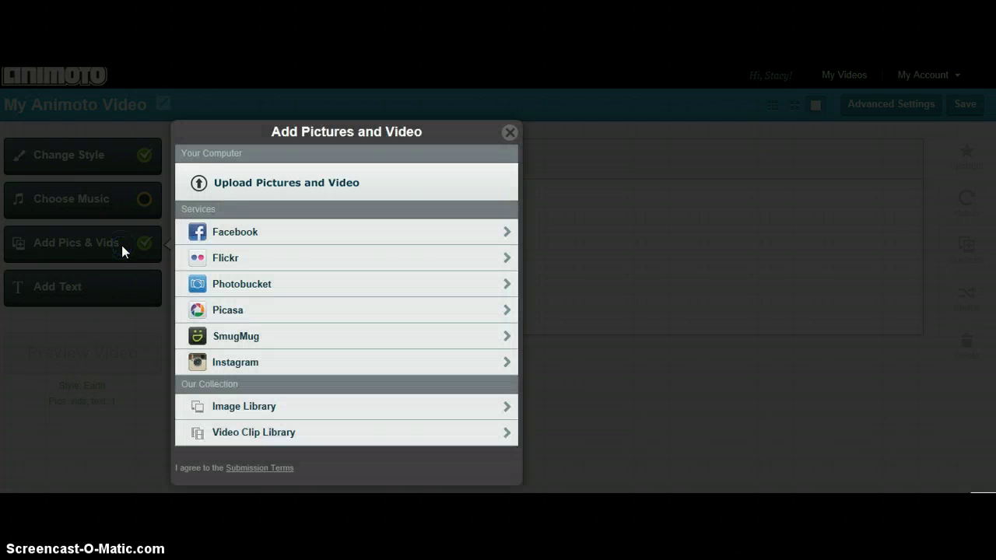
{"action": "left_click", "coordinate": [247, 185]}
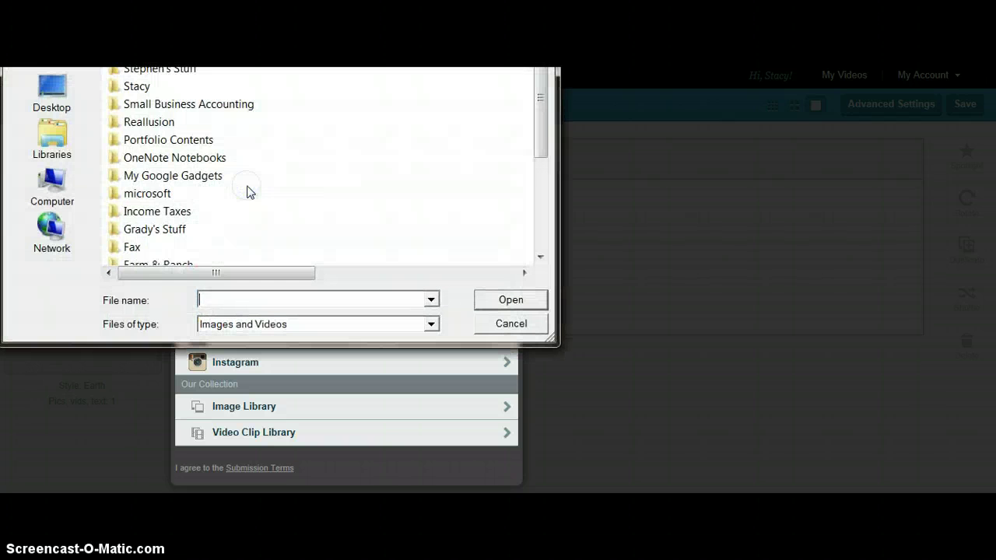
{"action": "double_click", "coordinate": [137, 85]}
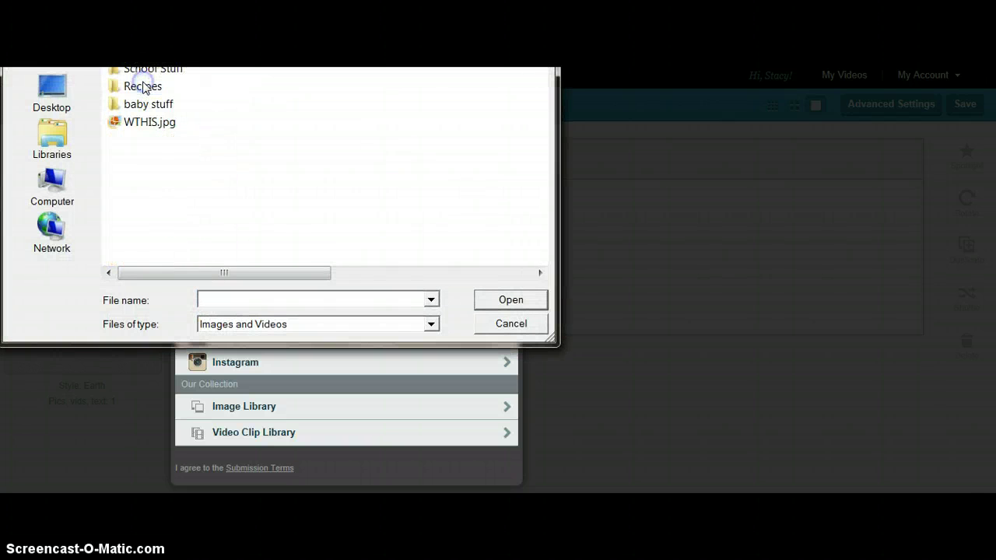
{"action": "double_click", "coordinate": [143, 88]}
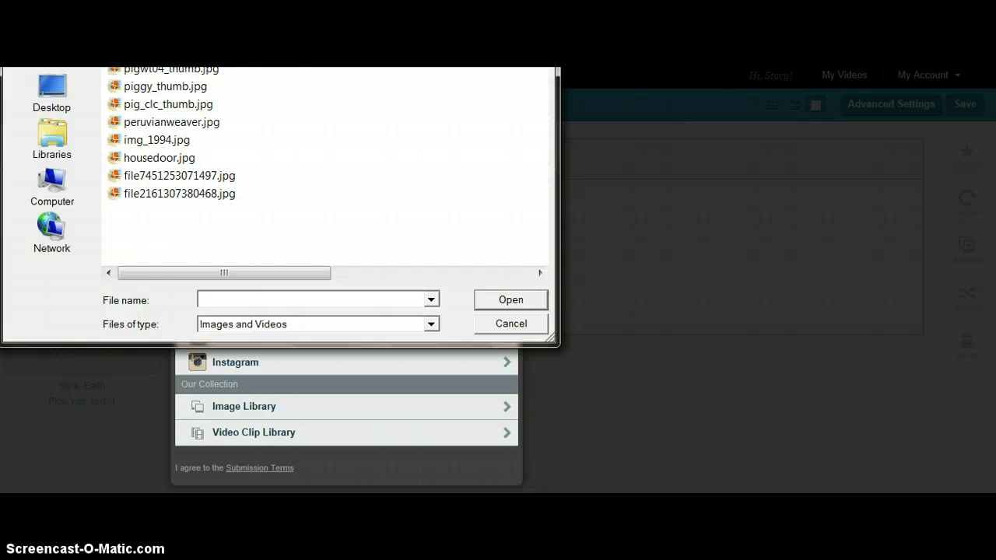
Upload the nine story images, from wolf12.jpg through file2161307380468.jpg, into the storyboard.
{"action": "type", "text": "wolf12.jpg"}
{"action": "left_click", "coordinate": [171, 70], "text": "ctrl"}
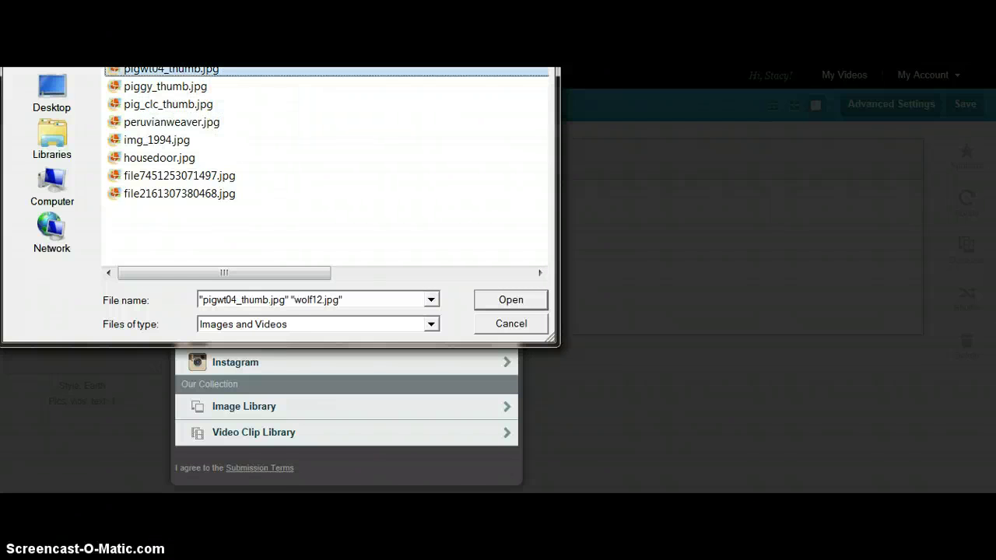
{"action": "left_click", "coordinate": [146, 86], "text": "ctrl"}
{"action": "left_click", "coordinate": [152, 105], "text": "ctrl"}
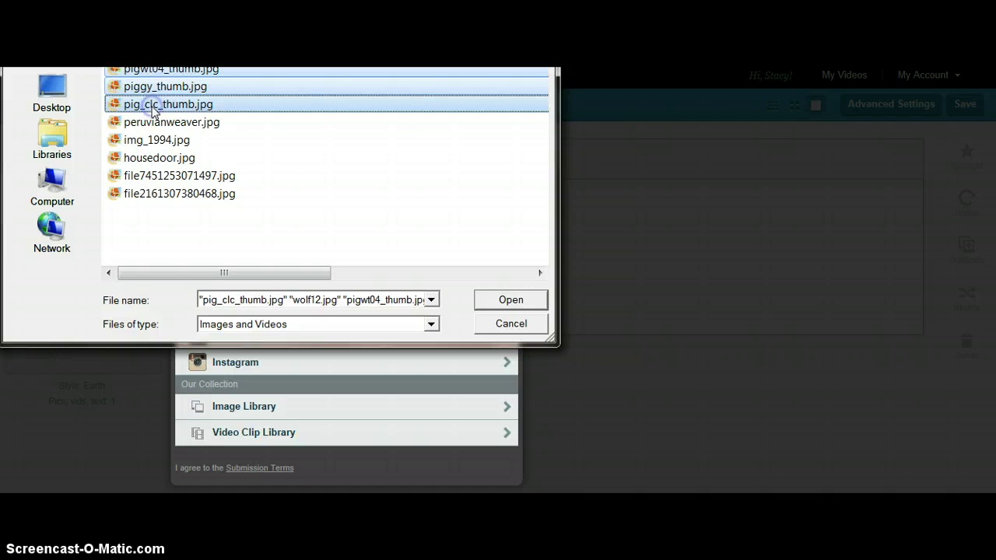
{"action": "left_click", "coordinate": [154, 123], "text": "ctrl"}
{"action": "left_click", "coordinate": [155, 140], "text": "ctrl"}
{"action": "left_click", "coordinate": [159, 158], "text": "ctrl"}
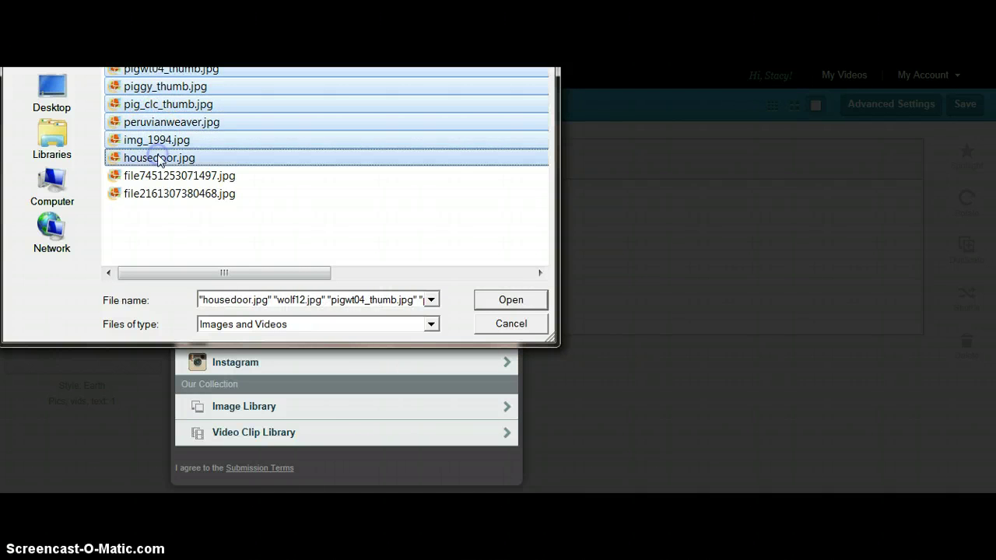
{"action": "left_click", "coordinate": [159, 176], "text": "ctrl"}
{"action": "left_click", "coordinate": [159, 193], "text": "ctrl"}
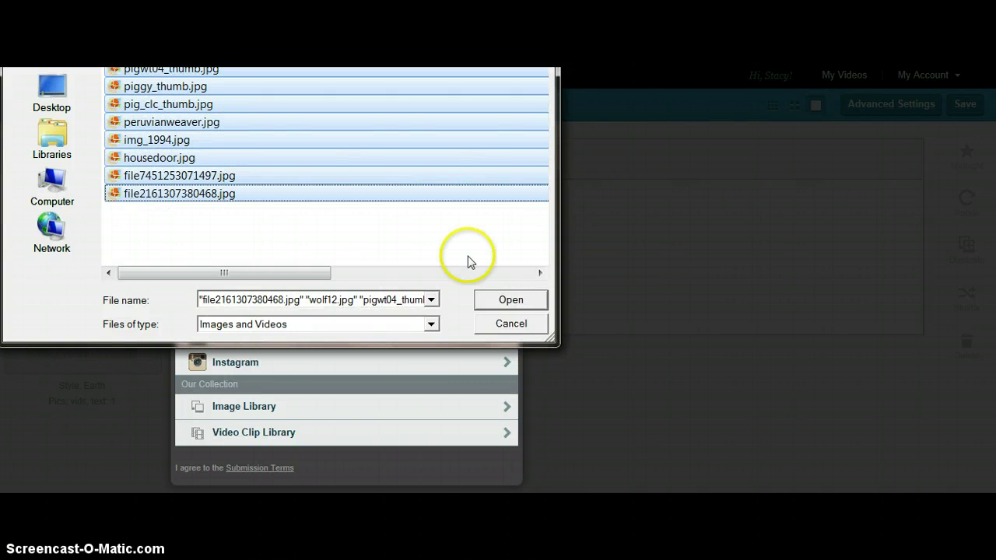
{"action": "left_click", "coordinate": [495, 299]}
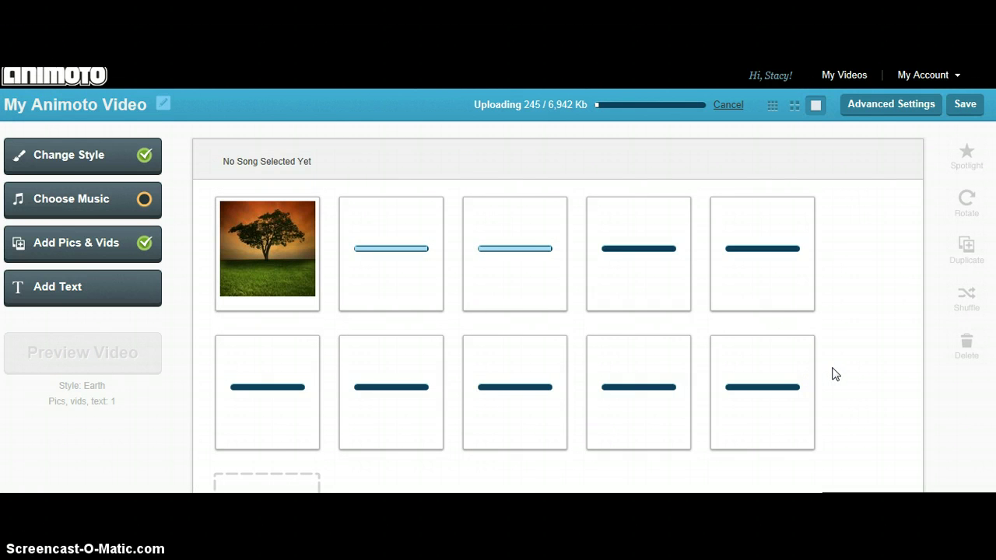
{"action": "left_click", "coordinate": [379, 442]}
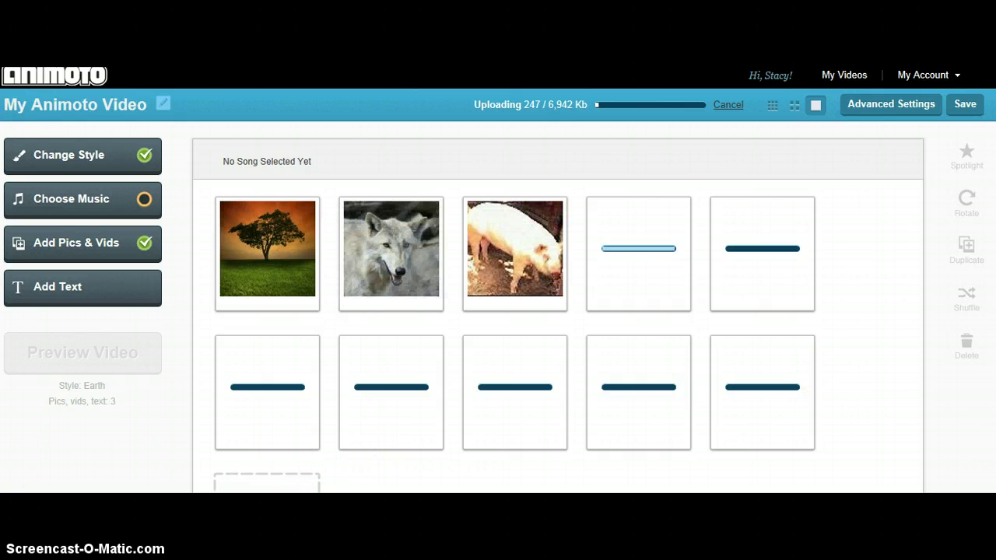
{"action": "left_click", "coordinate": [195, 318]}
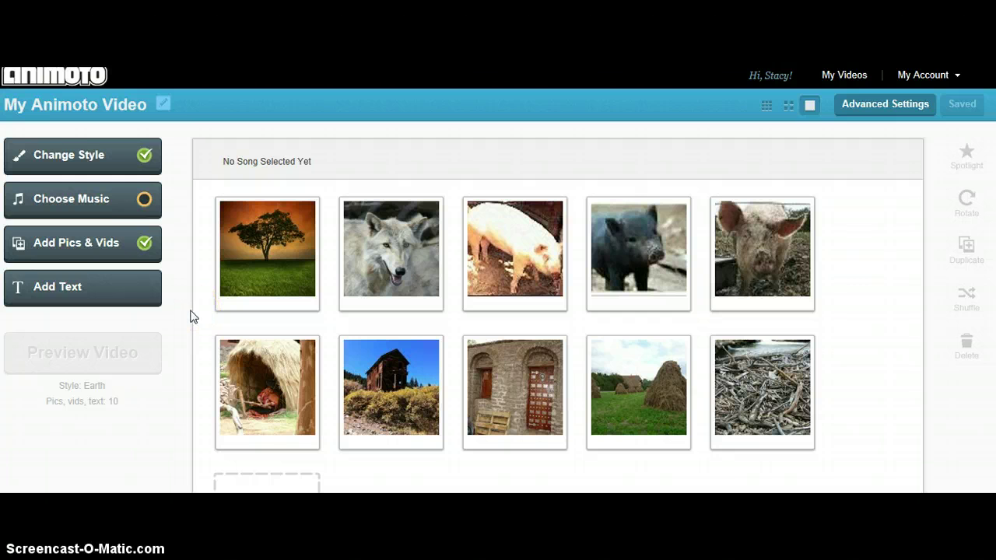
Add a text slide with header 'The Three Little Pigs' and body 'passed down by storytelling'.
{"action": "left_click", "coordinate": [149, 294]}
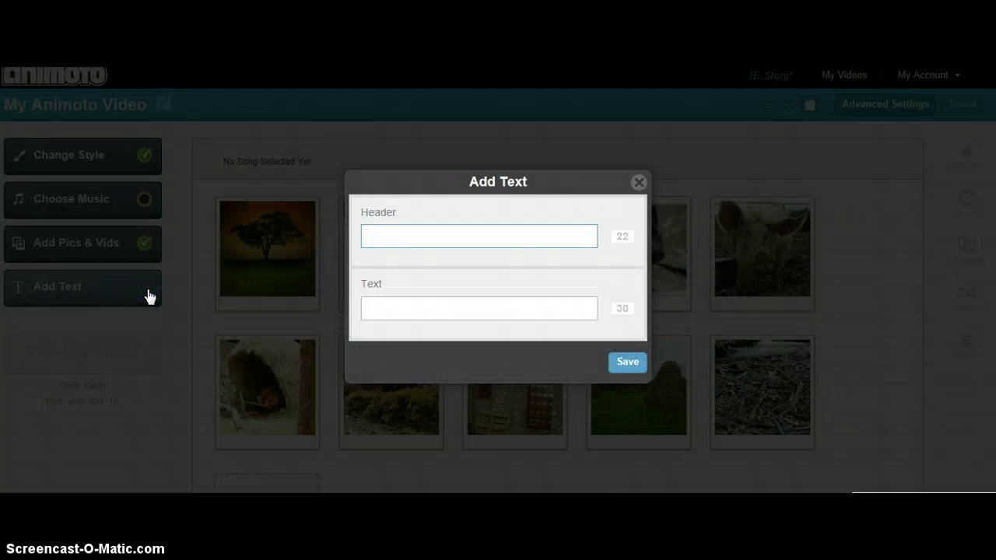
{"action": "left_click", "coordinate": [238, 304]}
{"action": "left_click", "coordinate": [388, 236]}
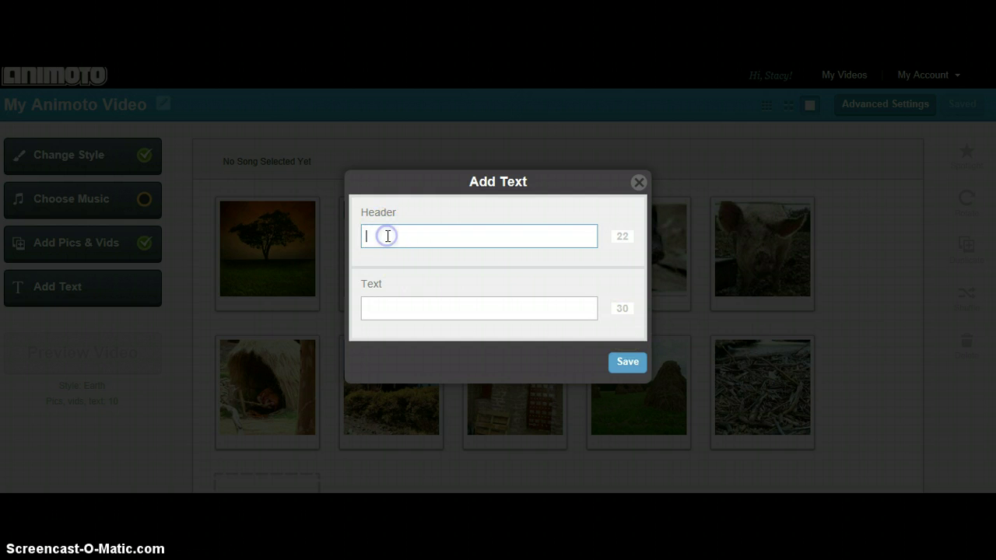
{"action": "type", "text": "The Three "}
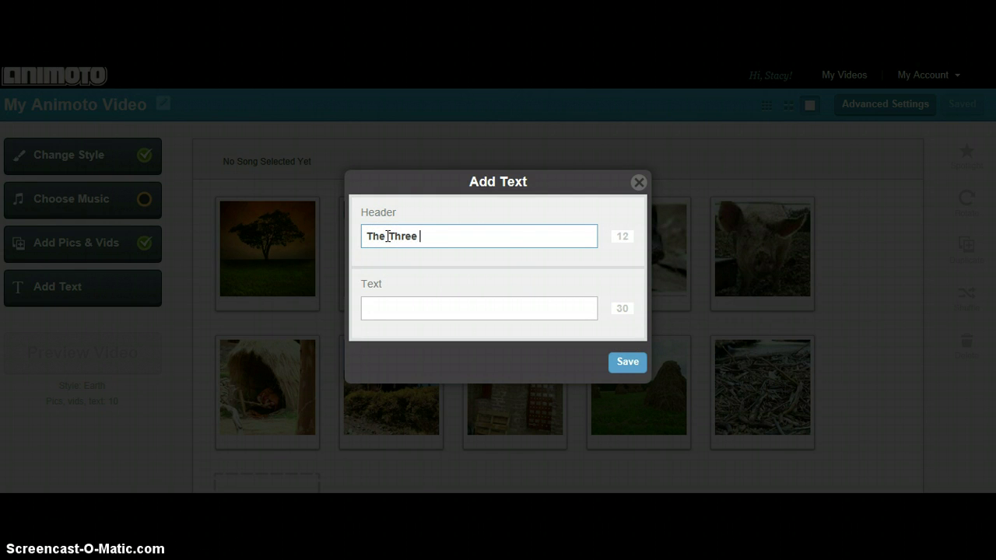
{"action": "type", "text": "Little Pigs"}
{"action": "left_click", "coordinate": [388, 303]}
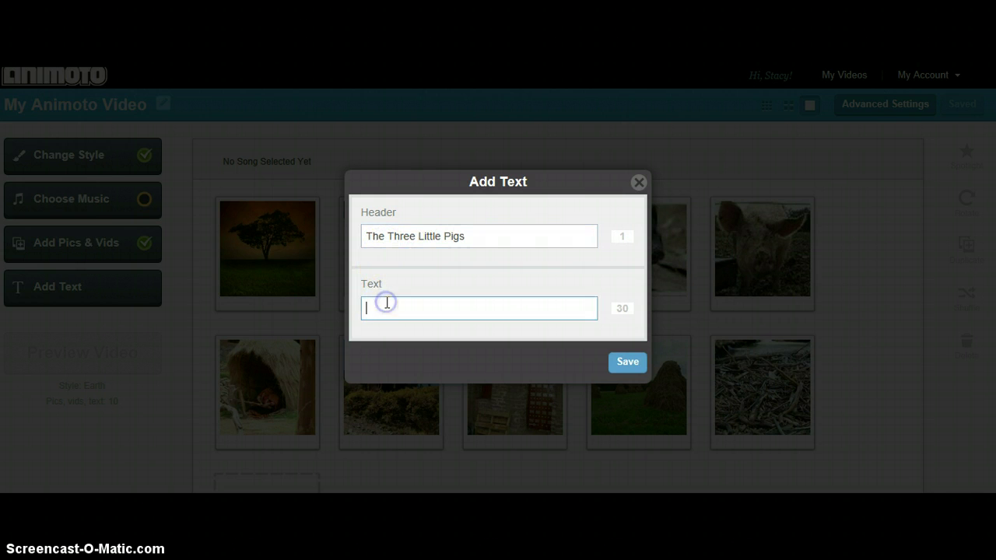
{"action": "type", "text": "passed down"}
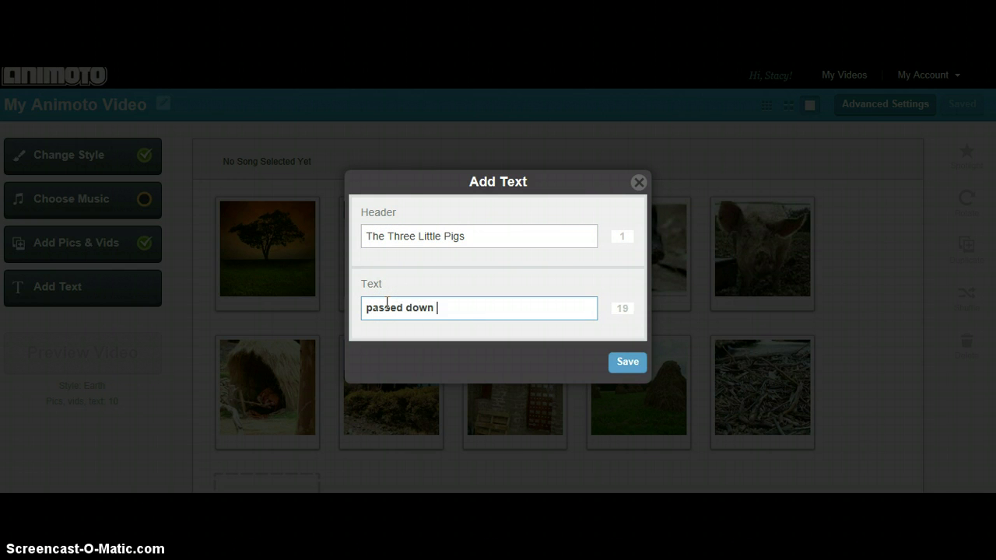
{"action": "type", "text": " by storytelling"}
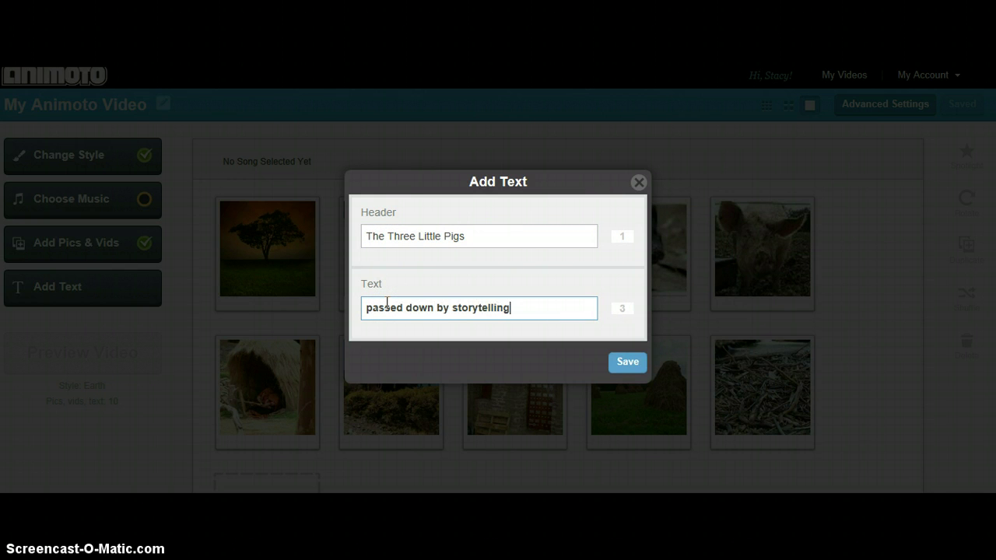
{"action": "left_click", "coordinate": [628, 363]}
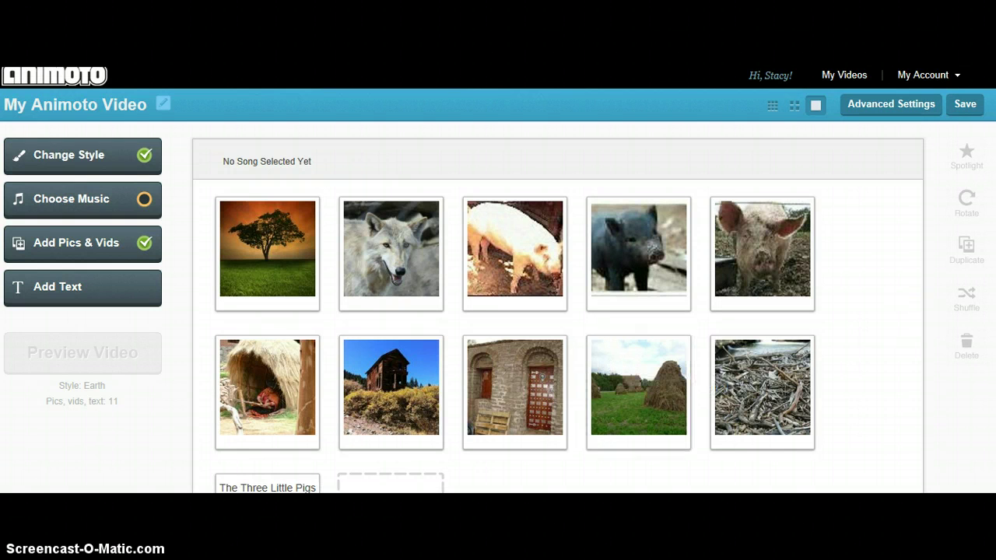
Add a text slide reading 'Did the wolf' / 'blow down the house?'.
{"action": "scroll", "coordinate": [611, 374], "scroll_direction": "down", "scroll_amount": 1}
{"action": "left_click", "coordinate": [311, 418]}
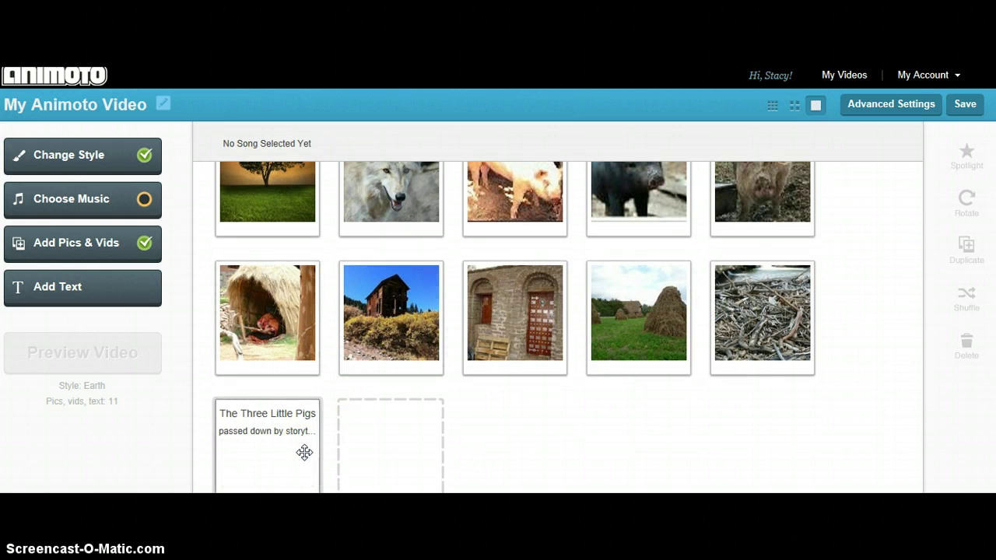
{"action": "left_click", "coordinate": [141, 288]}
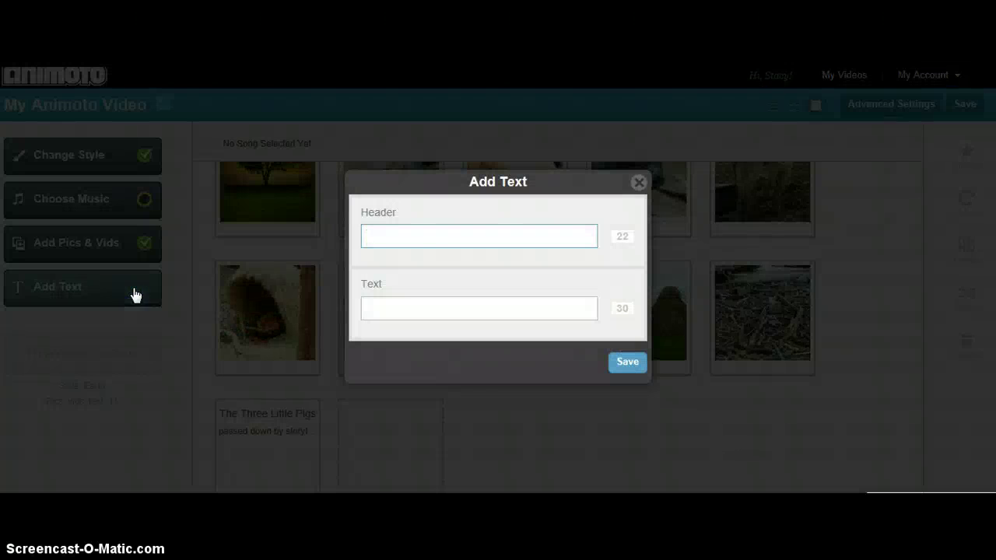
{"action": "left_click", "coordinate": [445, 282]}
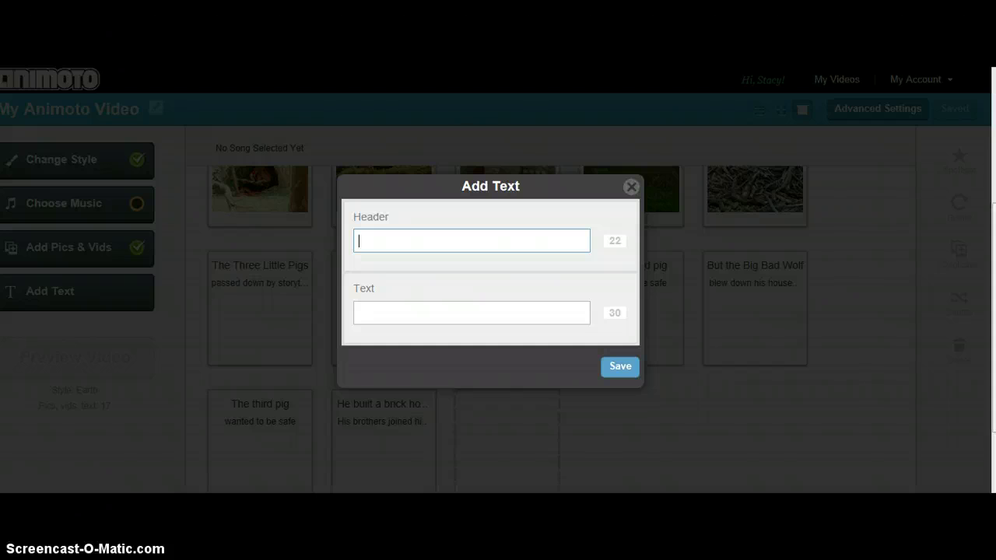
{"action": "type", "text": "d the wolf"}
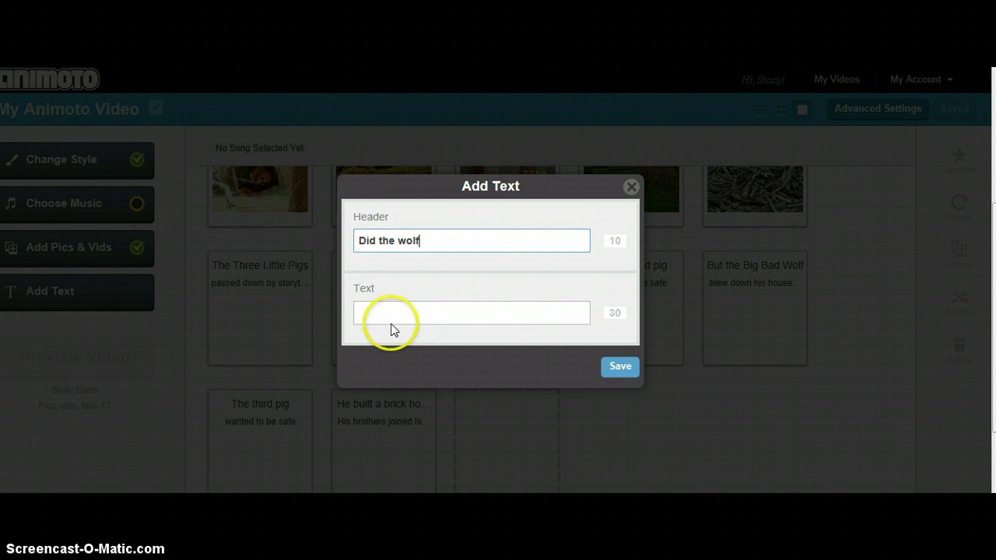
{"action": "left_click", "coordinate": [393, 313]}
{"action": "type", "text": "blow do"}
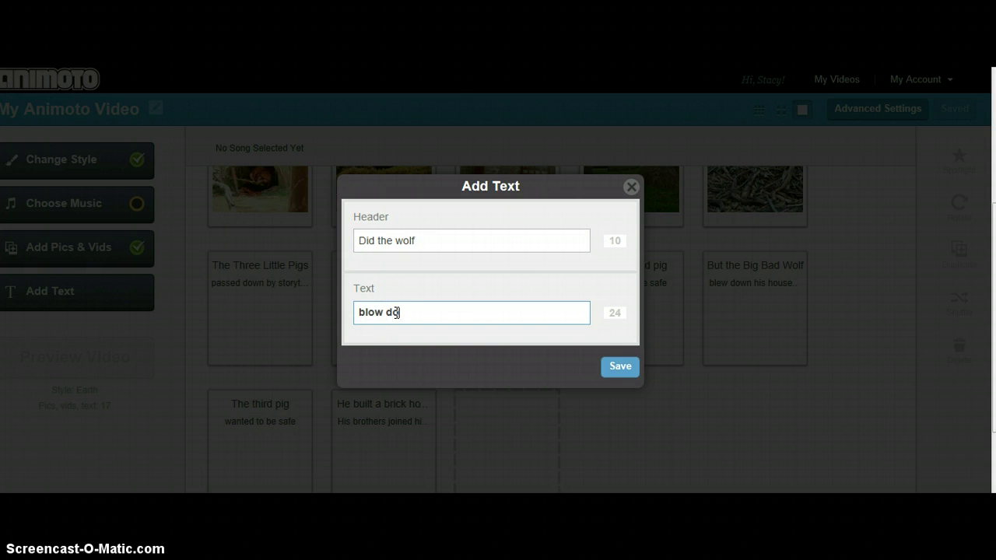
{"action": "type", "text": "wn the house?"}
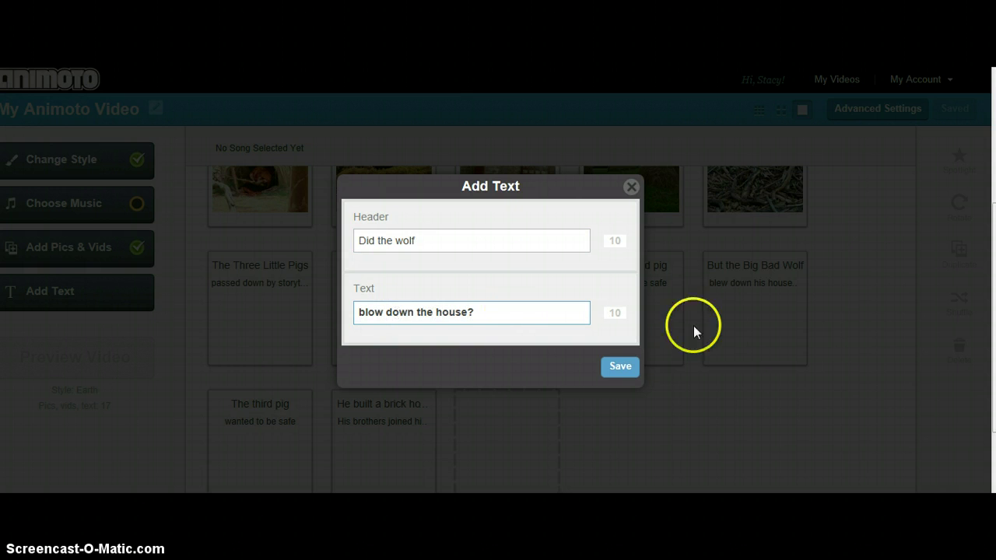
{"action": "left_click", "coordinate": [618, 368]}
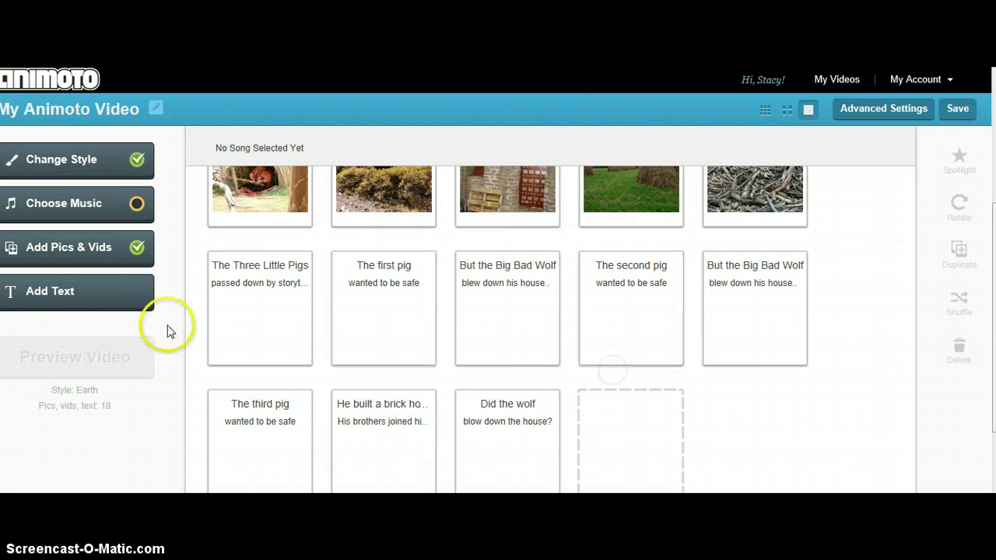
Add a closing text slide reading 'Did the pigs survive?'.
{"action": "left_click", "coordinate": [84, 298]}
{"action": "type", "text": "Did the "}
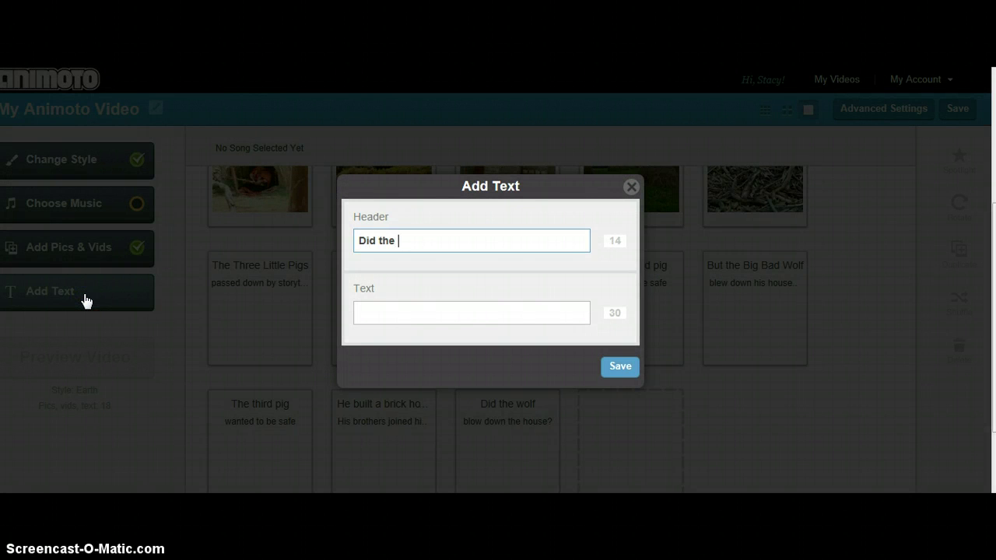
{"action": "type", "text": "pigs survive?"}
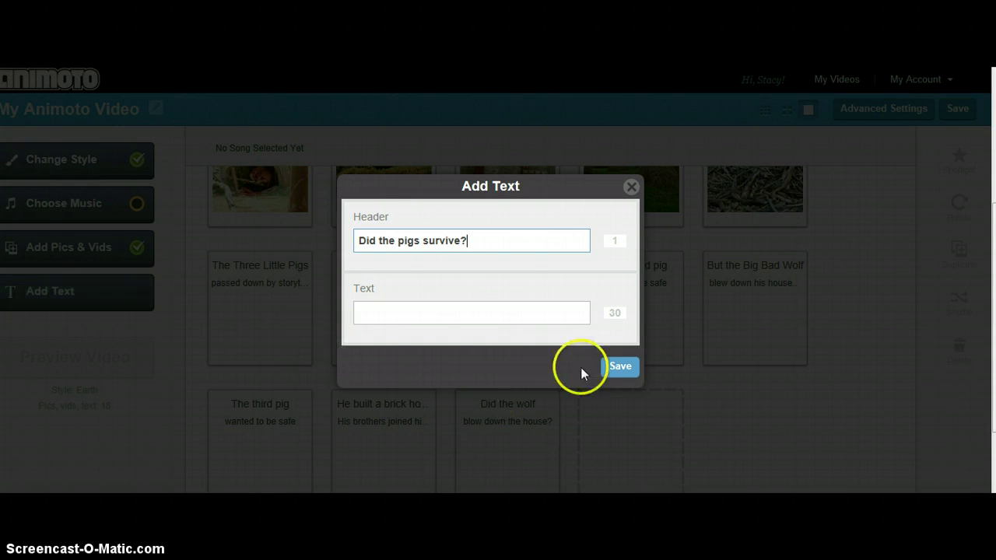
{"action": "left_click", "coordinate": [612, 375]}
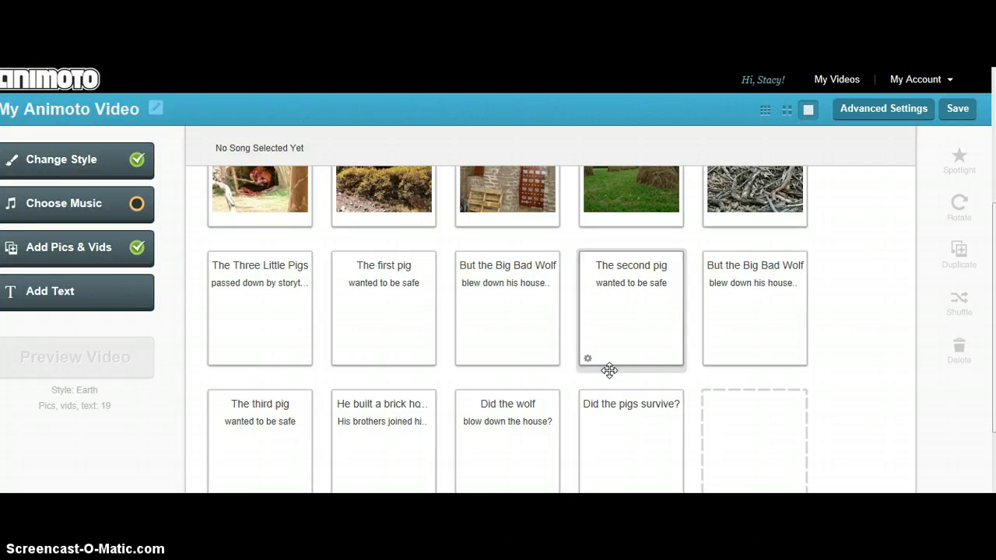
{"action": "left_click", "coordinate": [609, 371]}
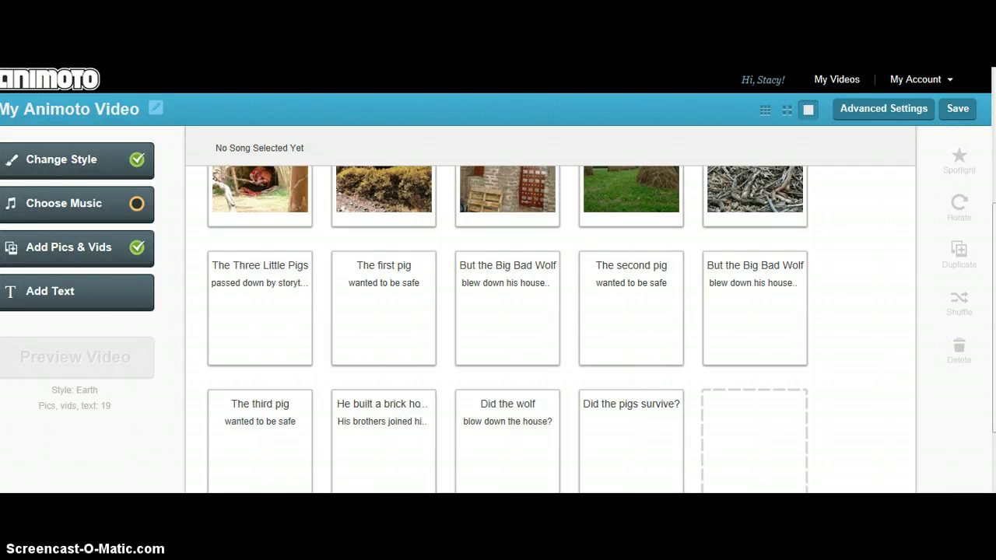
Delete the tree cover photo from the storyboard.
{"action": "scroll", "coordinate": [550, 311], "scroll_direction": "up", "scroll_amount": 3}
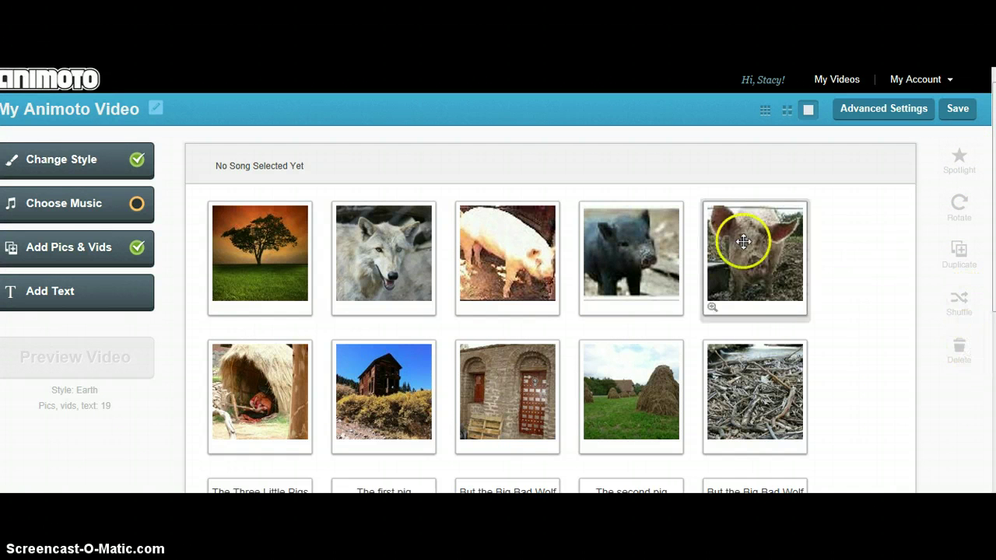
{"action": "left_click", "coordinate": [257, 270]}
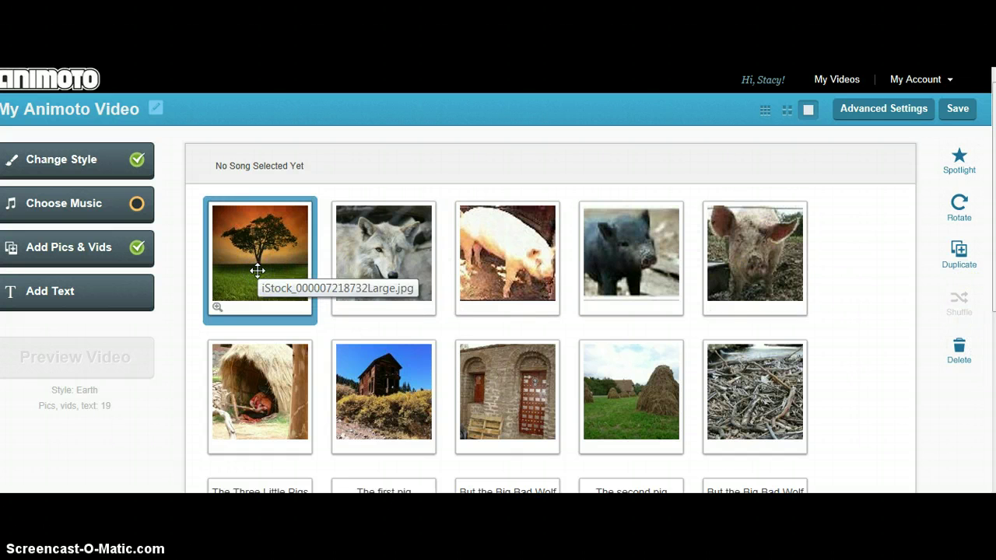
{"action": "left_click", "coordinate": [963, 362]}
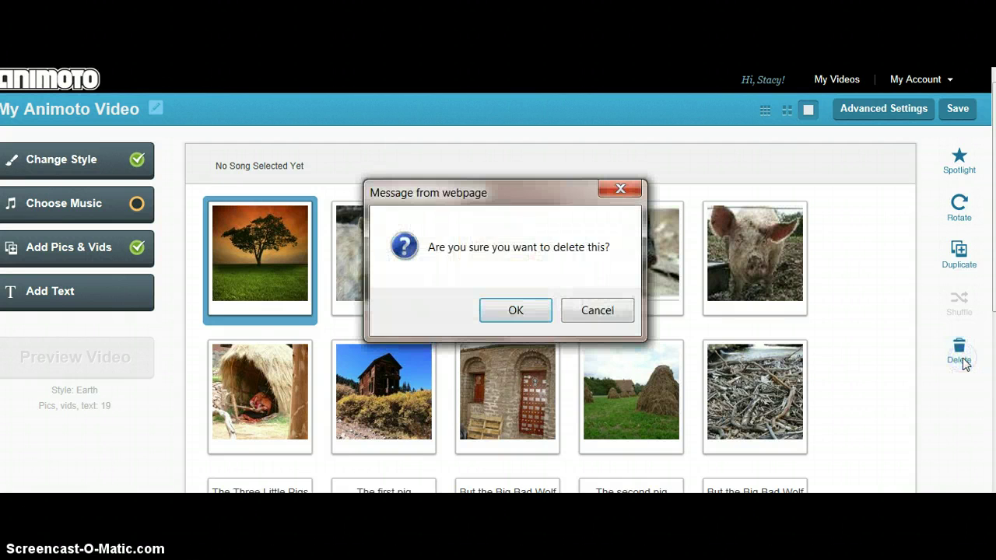
{"action": "left_click", "coordinate": [520, 311]}
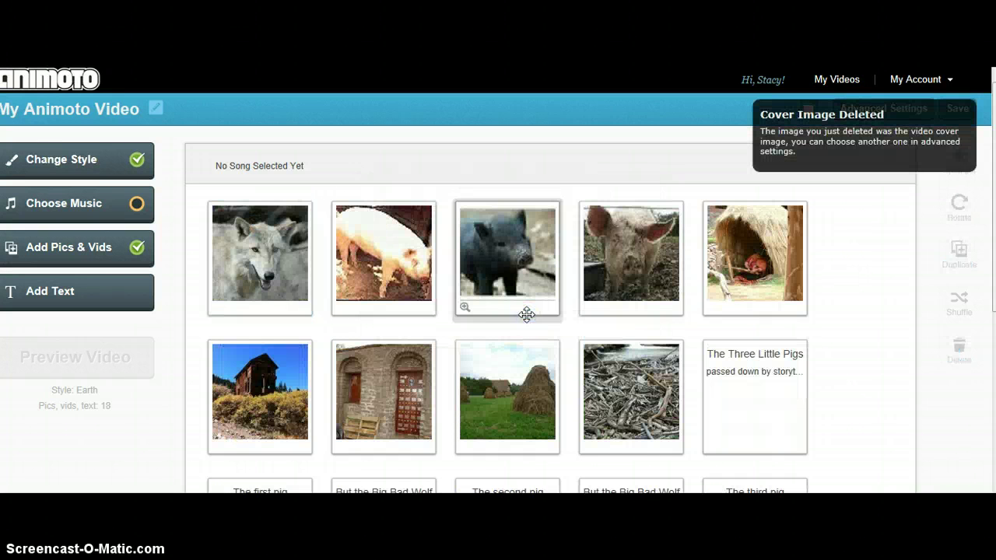
Duplicate the wolf photo twice to make three copies.
{"action": "left_click", "coordinate": [264, 275]}
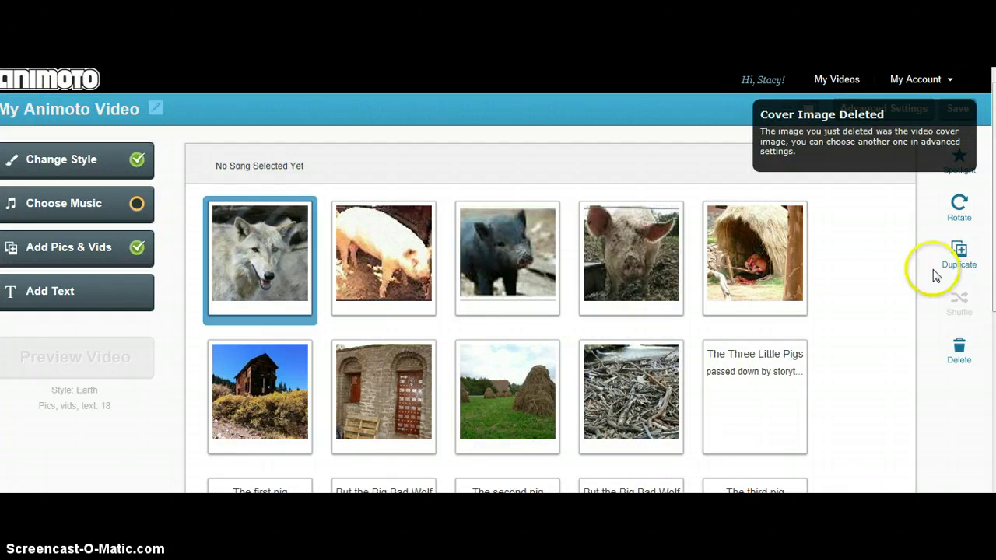
{"action": "left_click", "coordinate": [956, 265]}
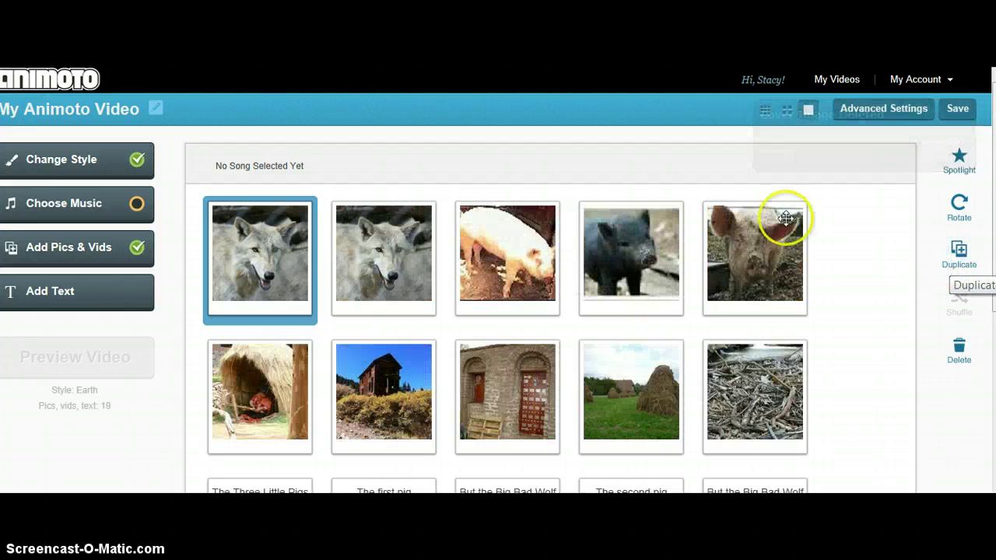
{"action": "left_click", "coordinate": [392, 283]}
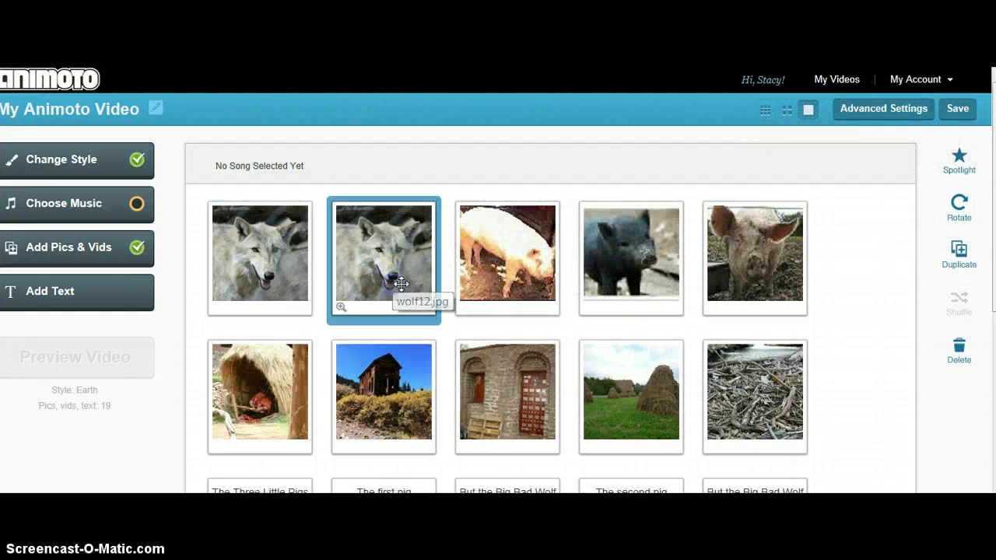
{"action": "left_click", "coordinate": [962, 253]}
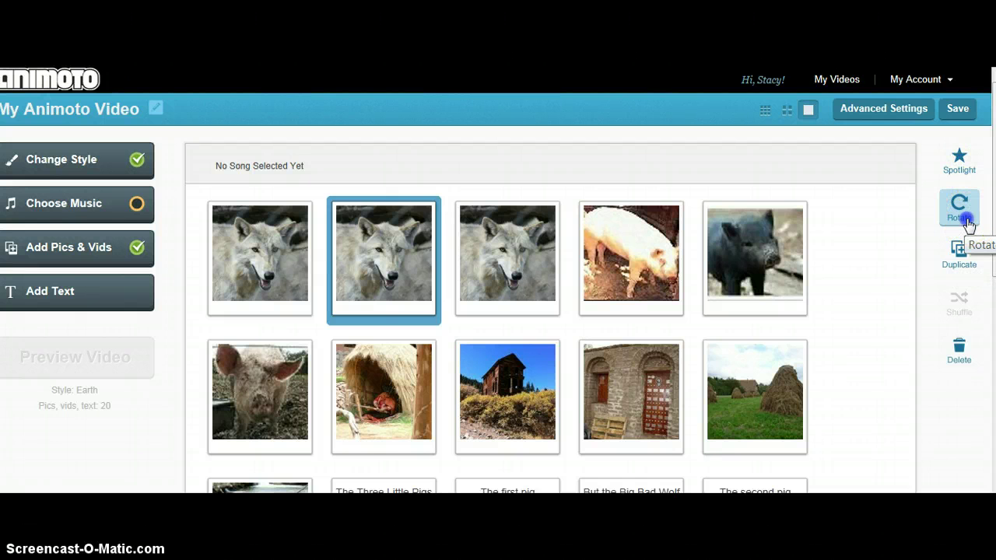
Rotate the wolf photo a full turn so it ends upright.
{"action": "left_click", "coordinate": [972, 224]}
{"action": "left_click", "coordinate": [969, 223]}
{"action": "left_click", "coordinate": [969, 224]}
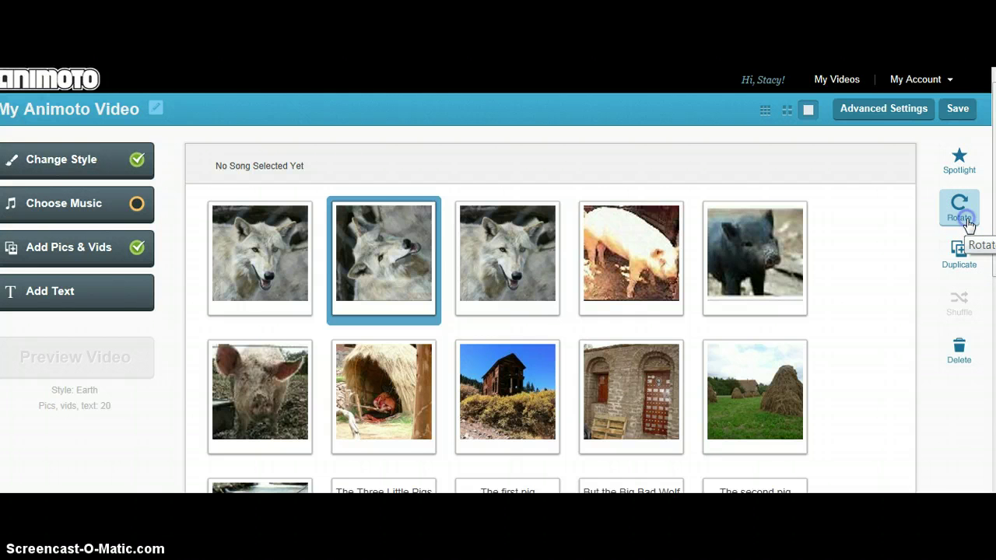
{"action": "left_click", "coordinate": [969, 224]}
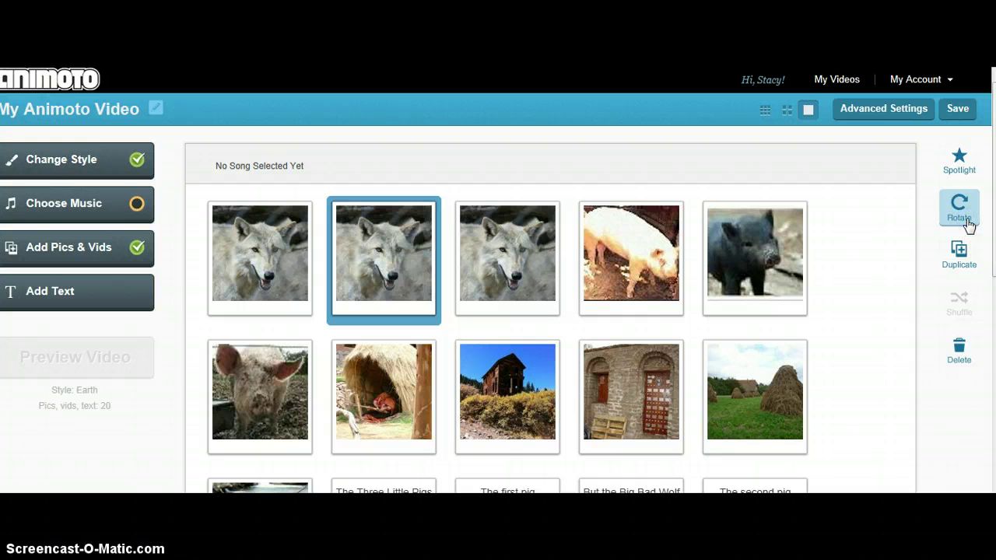
Reorder tiles: title slide first, pig photo second, 'The first pig' third, wolf photo after the brick house.
{"action": "left_click_drag", "start_coordinate": [278, 267], "coordinate": [602, 413]}
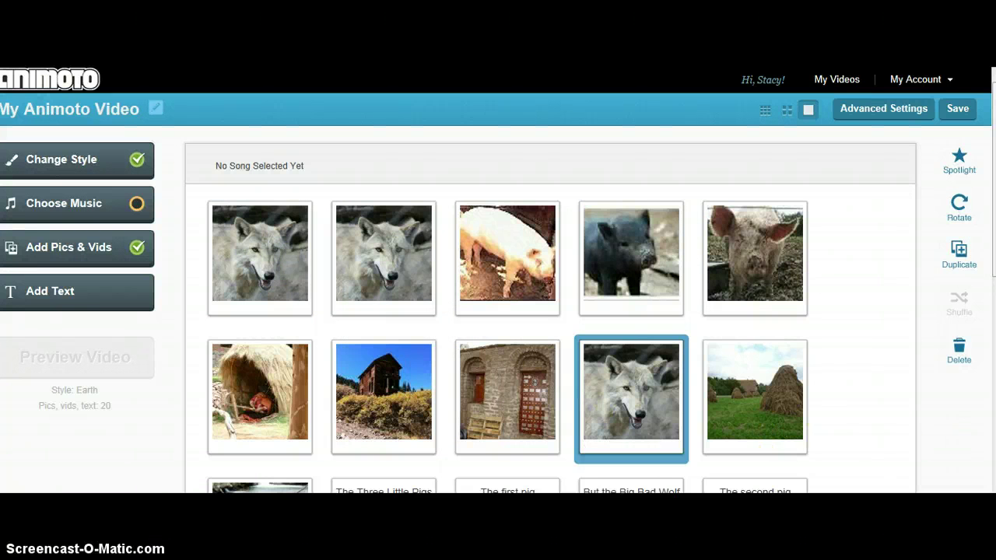
{"action": "scroll", "coordinate": [467, 350], "scroll_direction": "down", "scroll_amount": 2}
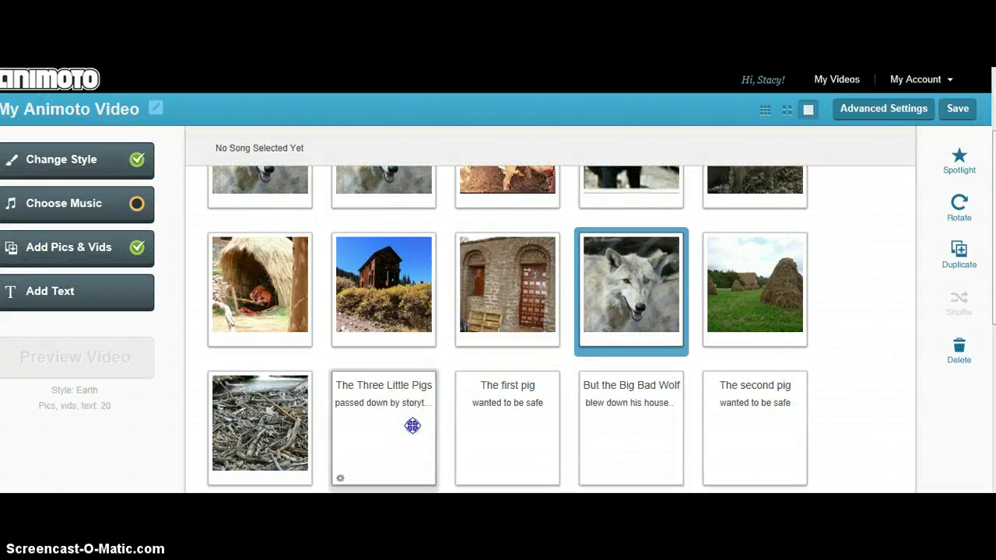
{"action": "left_click_drag", "start_coordinate": [411, 423], "coordinate": [267, 174]}
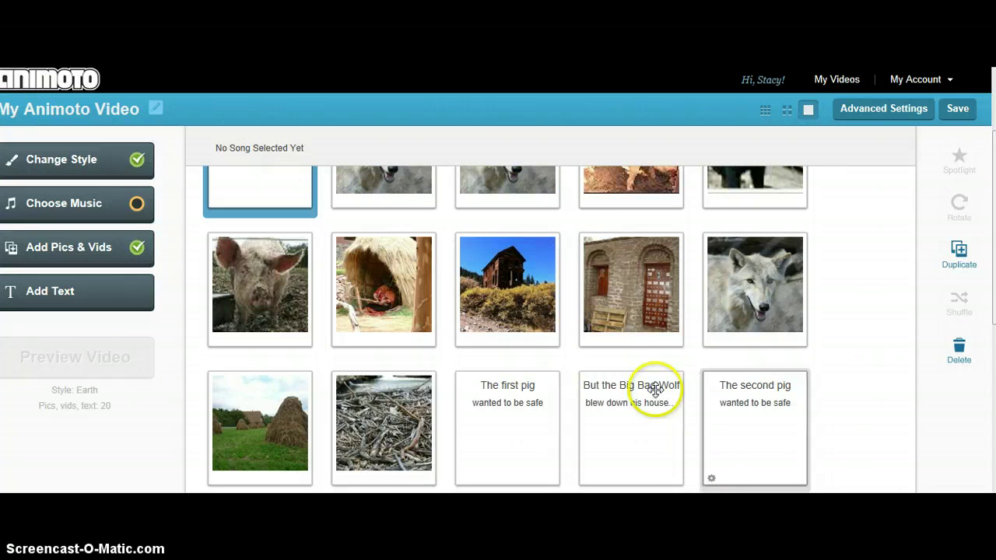
{"action": "scroll", "coordinate": [545, 327], "scroll_direction": "down", "scroll_amount": 2}
{"action": "scroll", "coordinate": [545, 327], "scroll_direction": "up", "scroll_amount": 4}
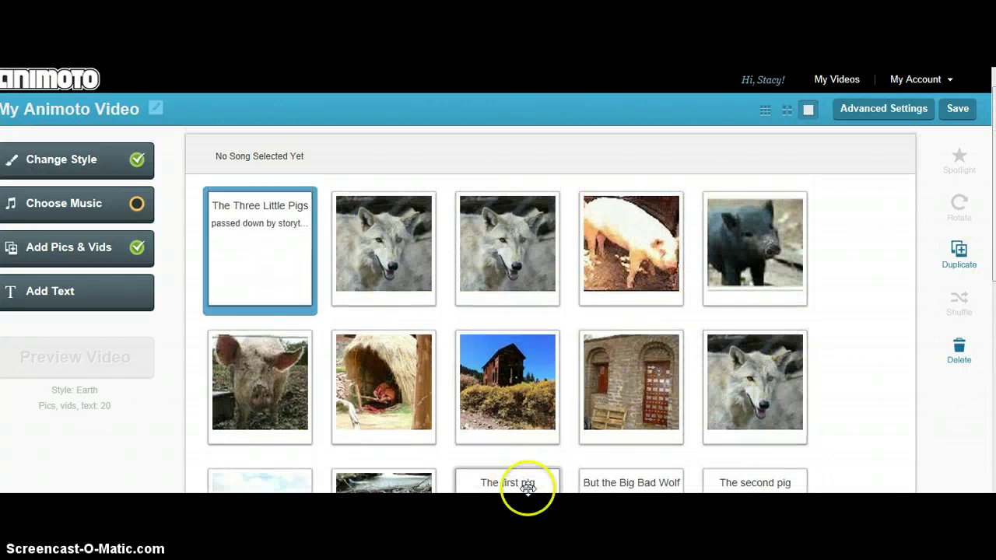
{"action": "left_click_drag", "start_coordinate": [554, 491], "coordinate": [516, 226]}
{"action": "left_click_drag", "start_coordinate": [753, 243], "coordinate": [400, 252]}
{"action": "left_click", "coordinate": [141, 439]}
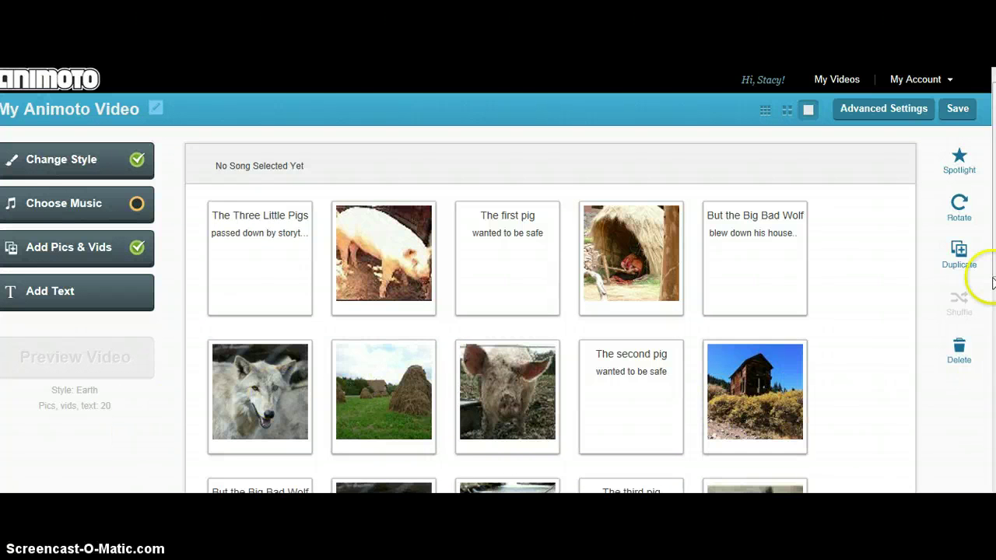
{"action": "scroll", "coordinate": [993, 284], "scroll_direction": "down", "scroll_amount": 5}
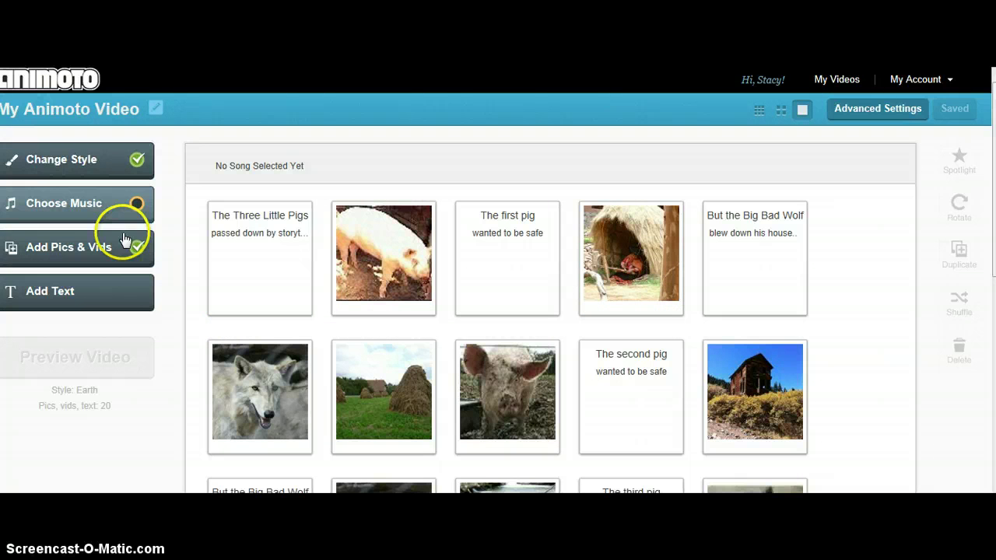
Set 'Kill Me Quickly (Or Not At All)' from the Travel songs as the video's music.
{"action": "left_click", "coordinate": [80, 201]}
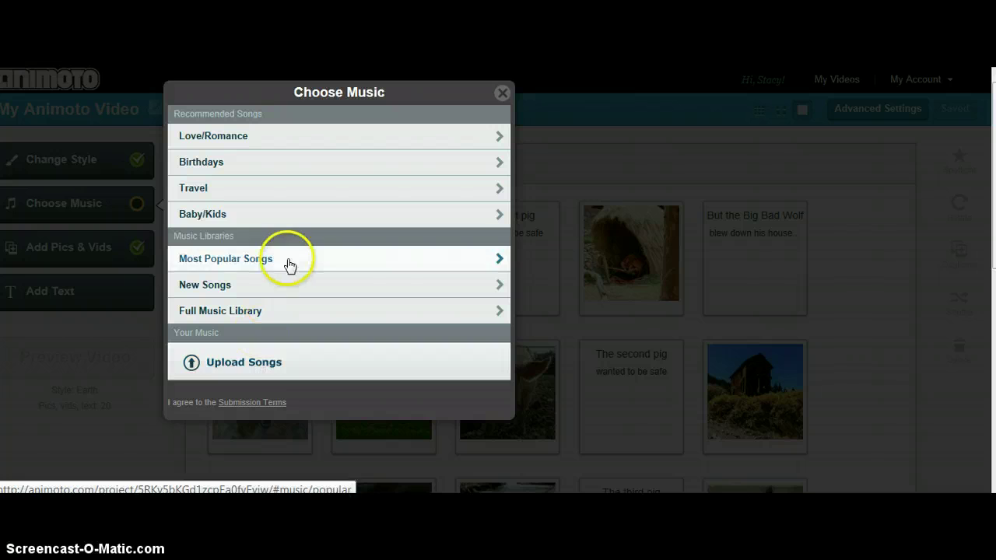
{"action": "left_click", "coordinate": [285, 201]}
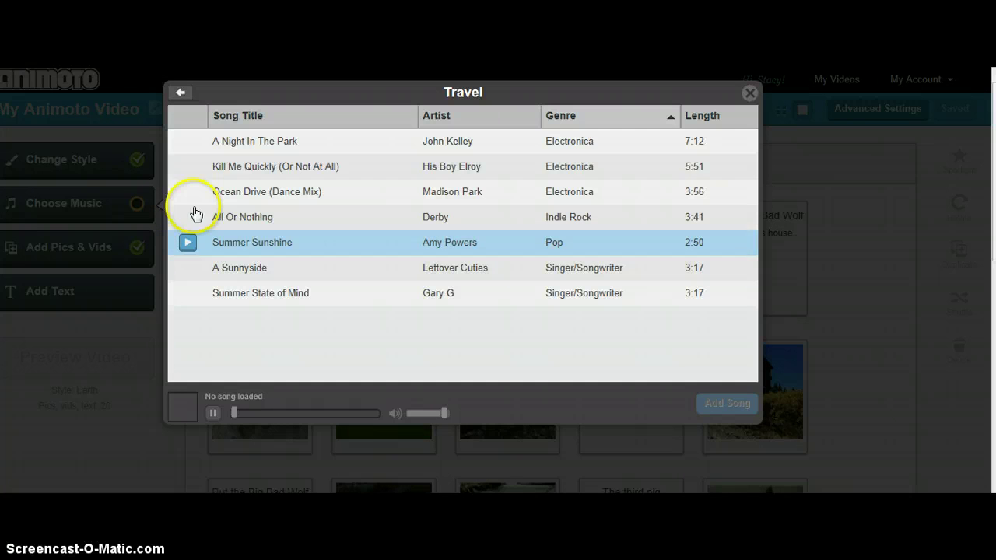
{"action": "left_click", "coordinate": [188, 169]}
{"action": "left_click", "coordinate": [370, 177]}
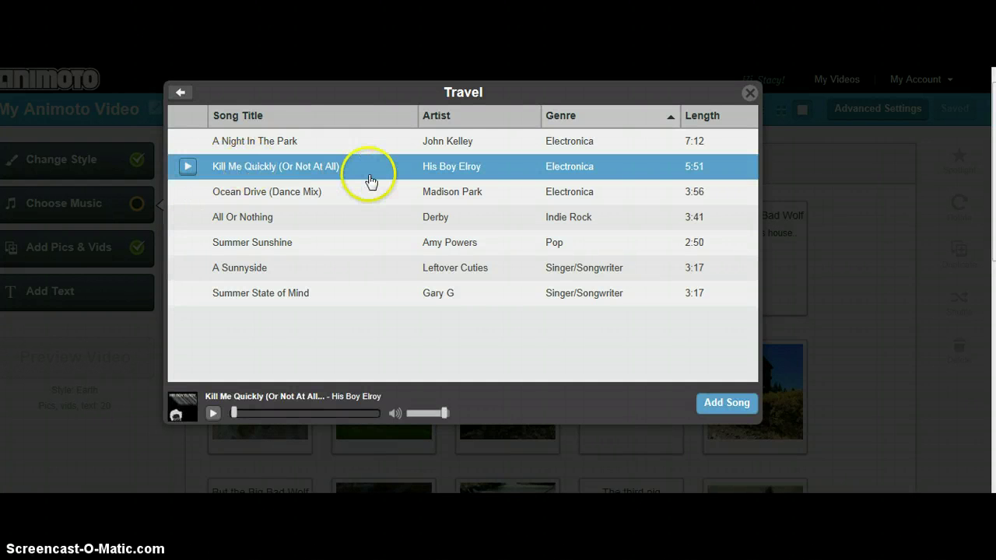
{"action": "left_click", "coordinate": [730, 411]}
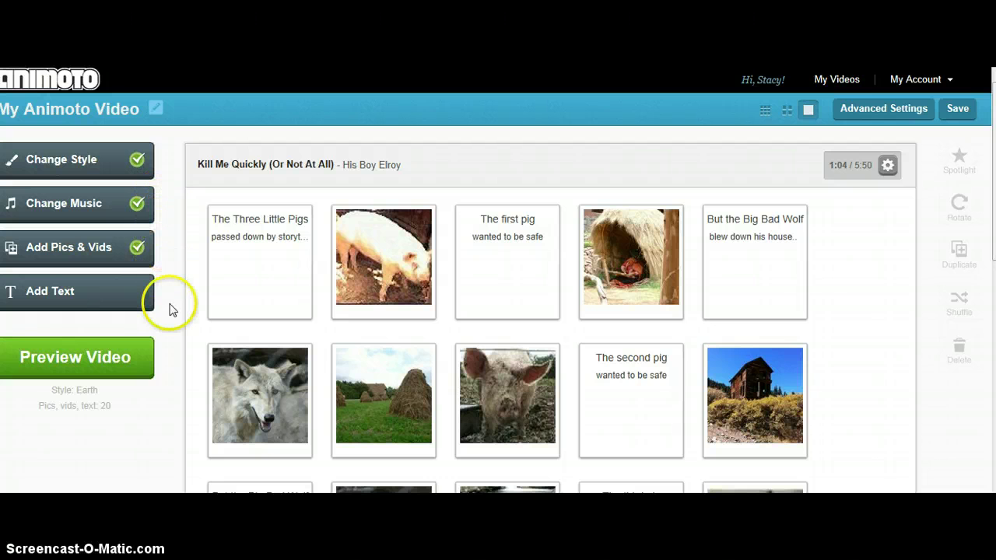
Generate and play the 1:08 low-resolution preview, then start producing the video.
{"action": "left_click", "coordinate": [142, 358]}
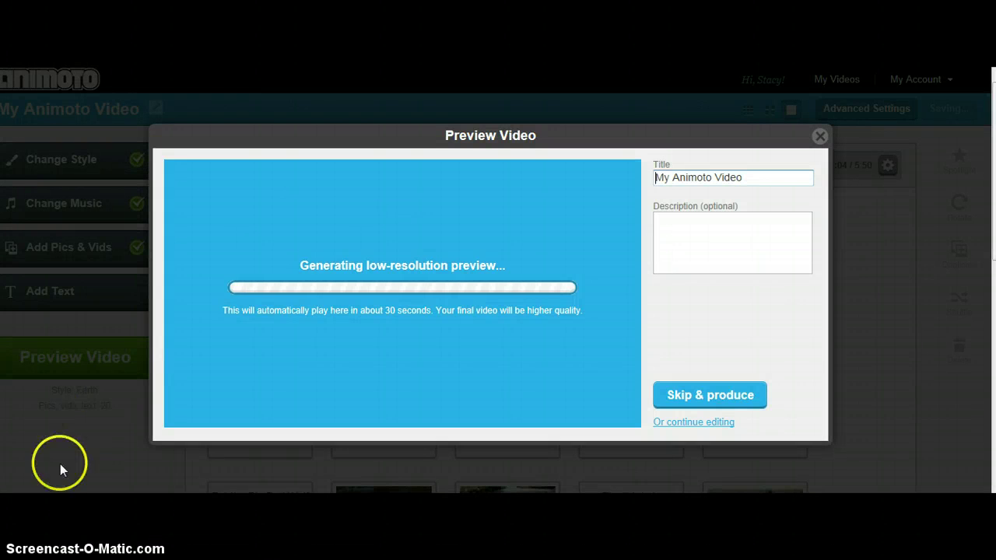
{"action": "left_click", "coordinate": [17, 489]}
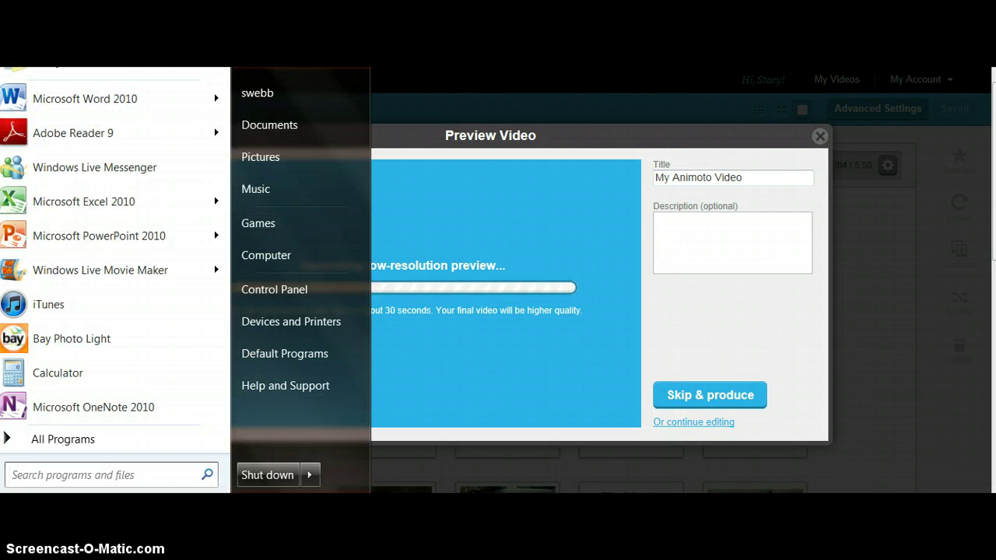
{"action": "left_click", "coordinate": [681, 482]}
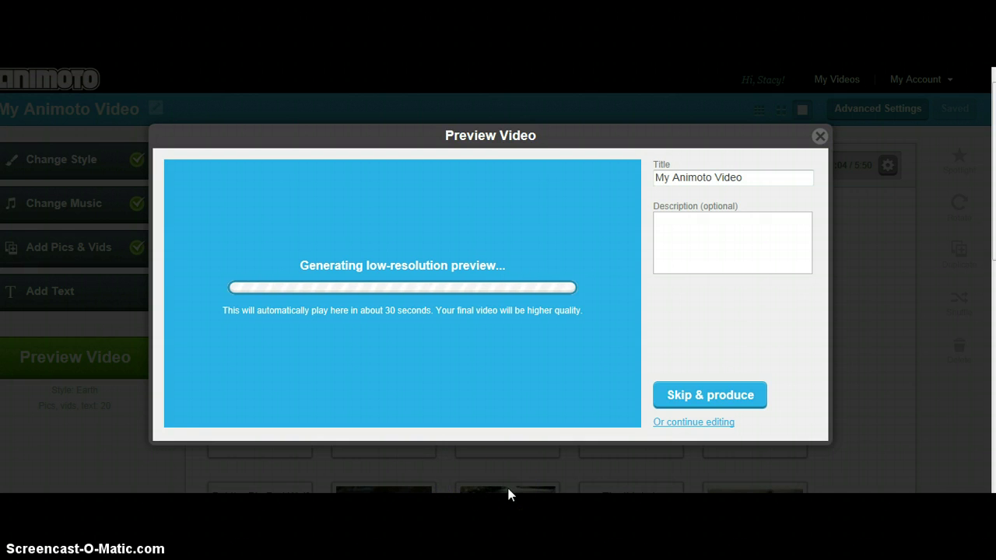
{"action": "left_click", "coordinate": [402, 291]}
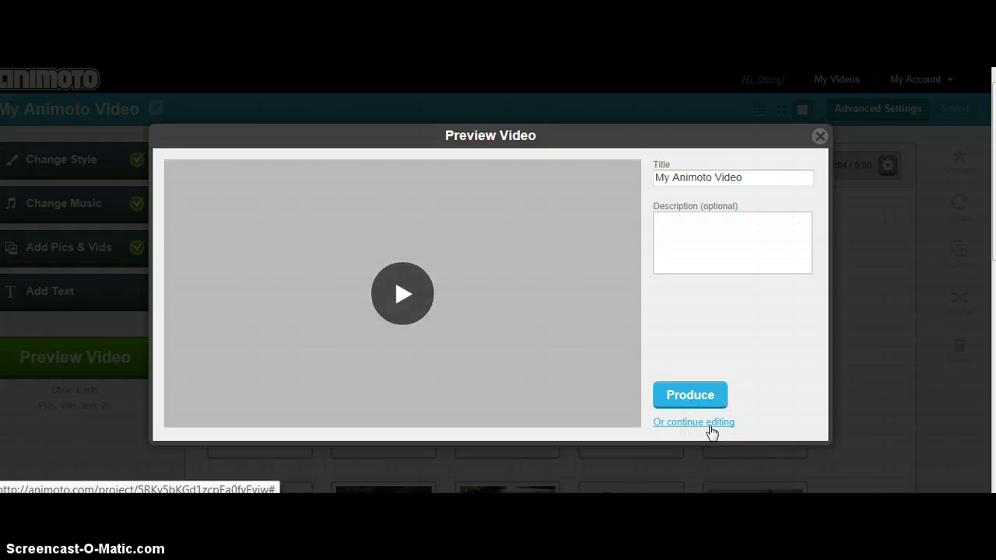
{"action": "left_click", "coordinate": [711, 422]}
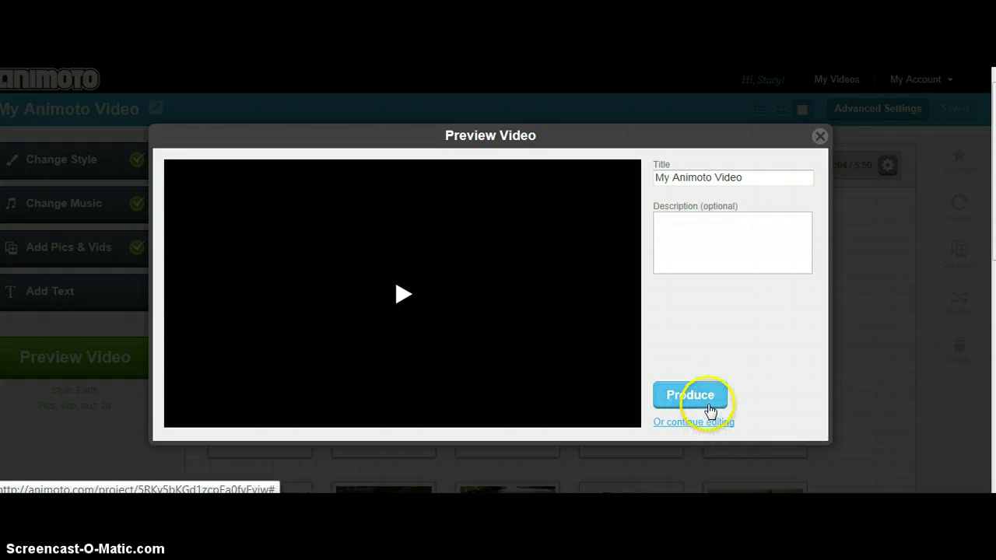